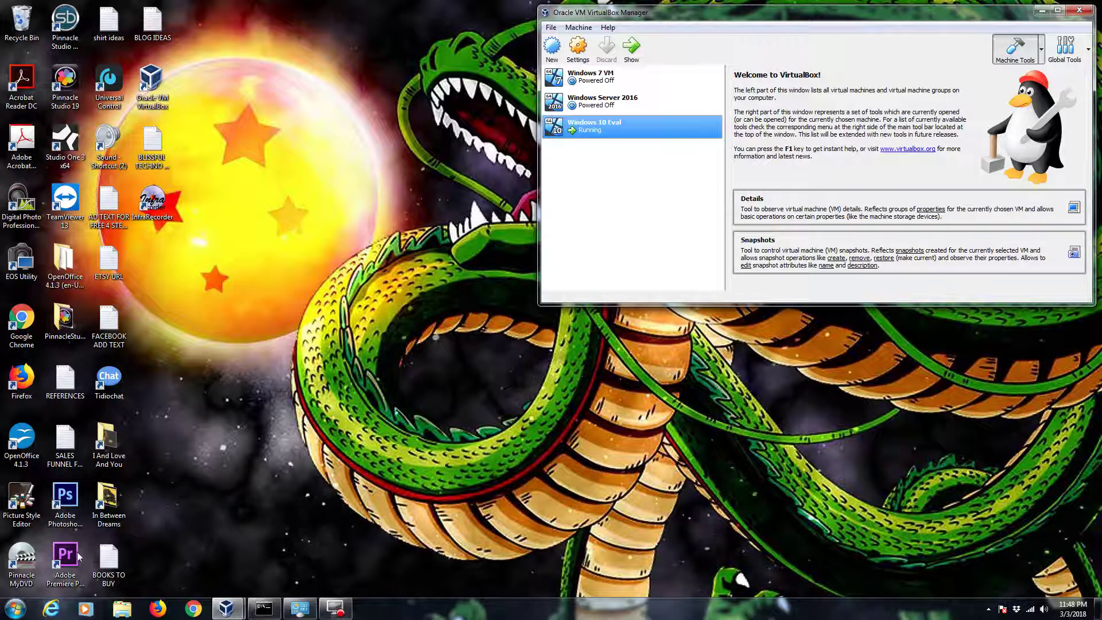
Open a file browser from the taskbar and close the extra Computer window
click(379, 439)
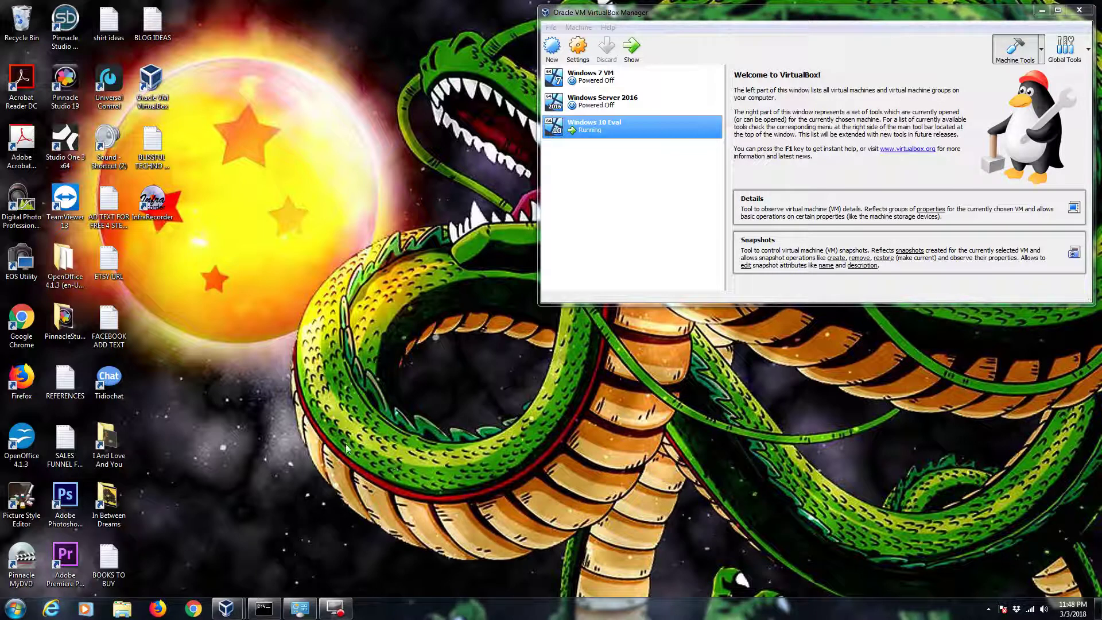
click(122, 608)
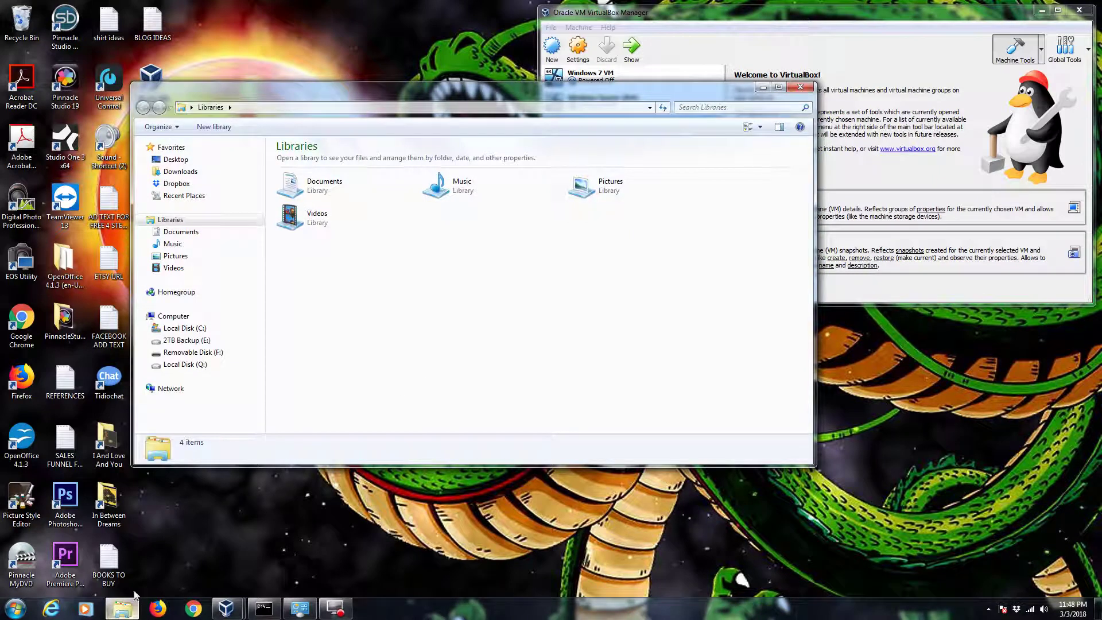
click(16, 608)
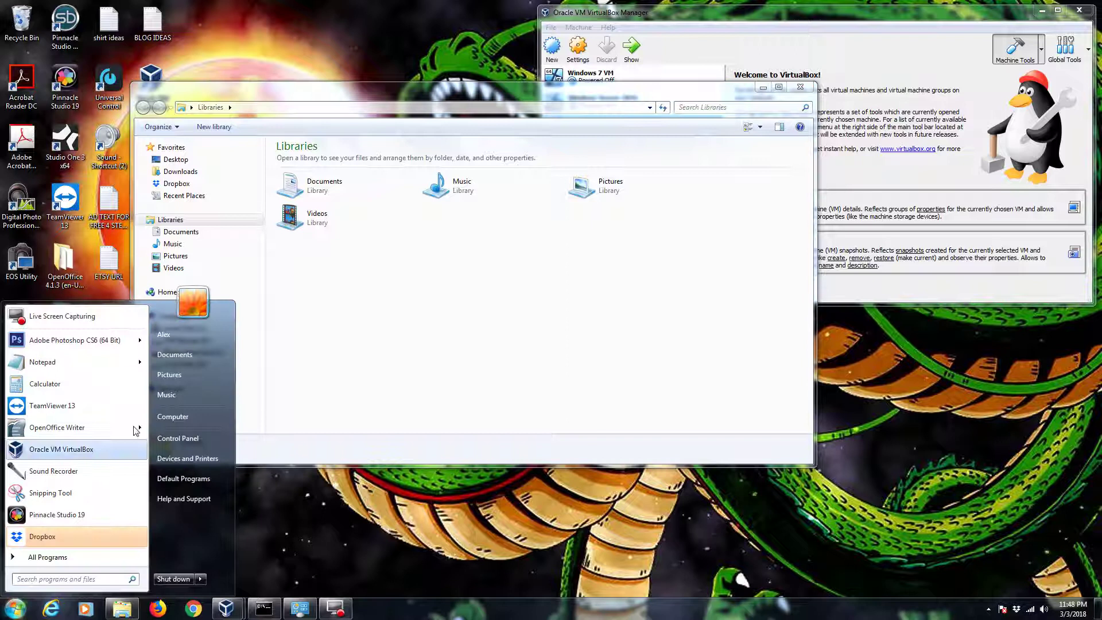
click(190, 417)
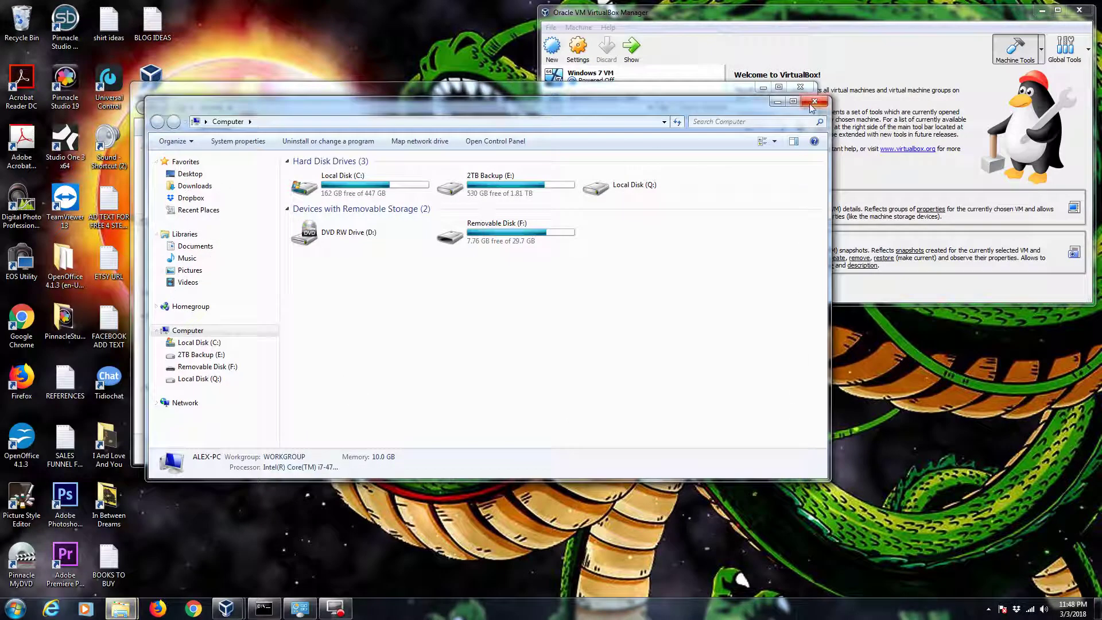
click(812, 106)
Show Local Disk (C:), glance at 2TB Backup (E:), then return to C:
click(185, 328)
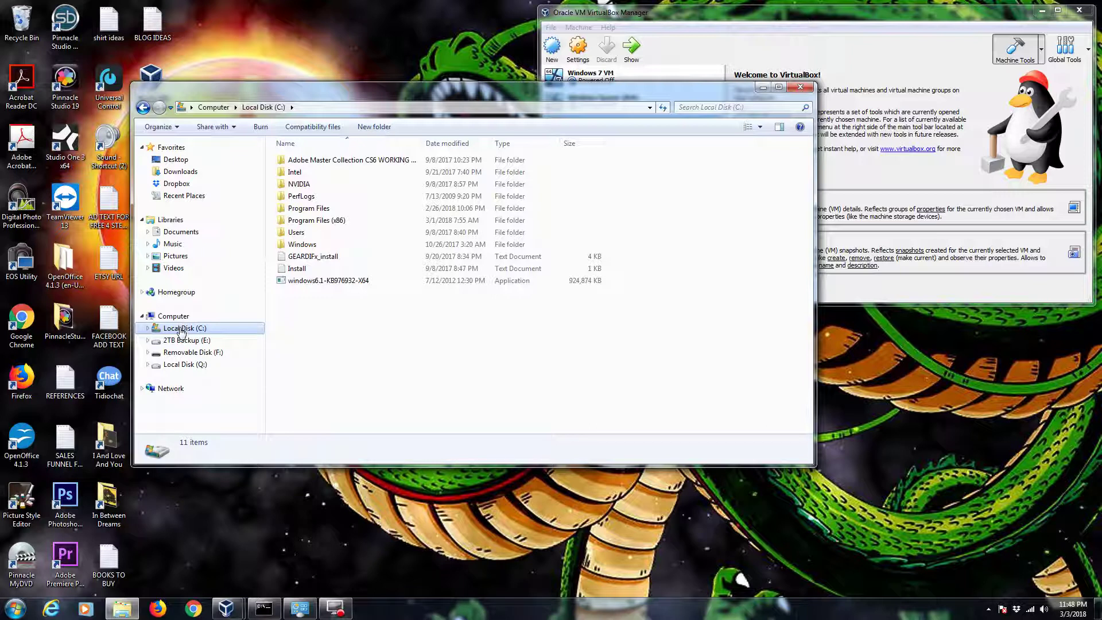
click(297, 310)
drag(507, 94, 521, 118)
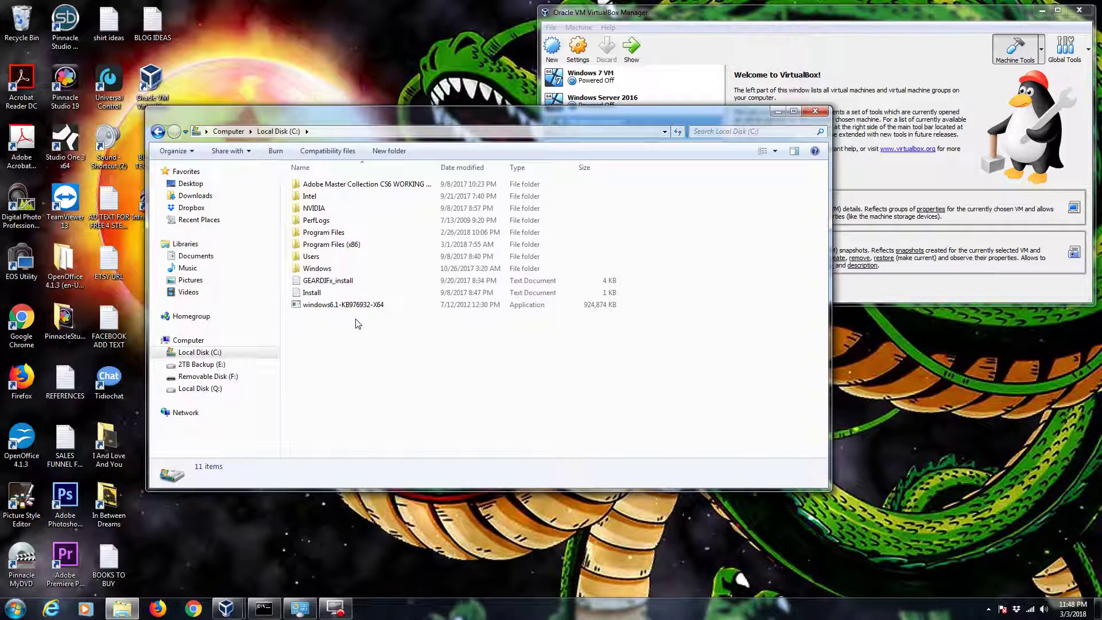
click(216, 365)
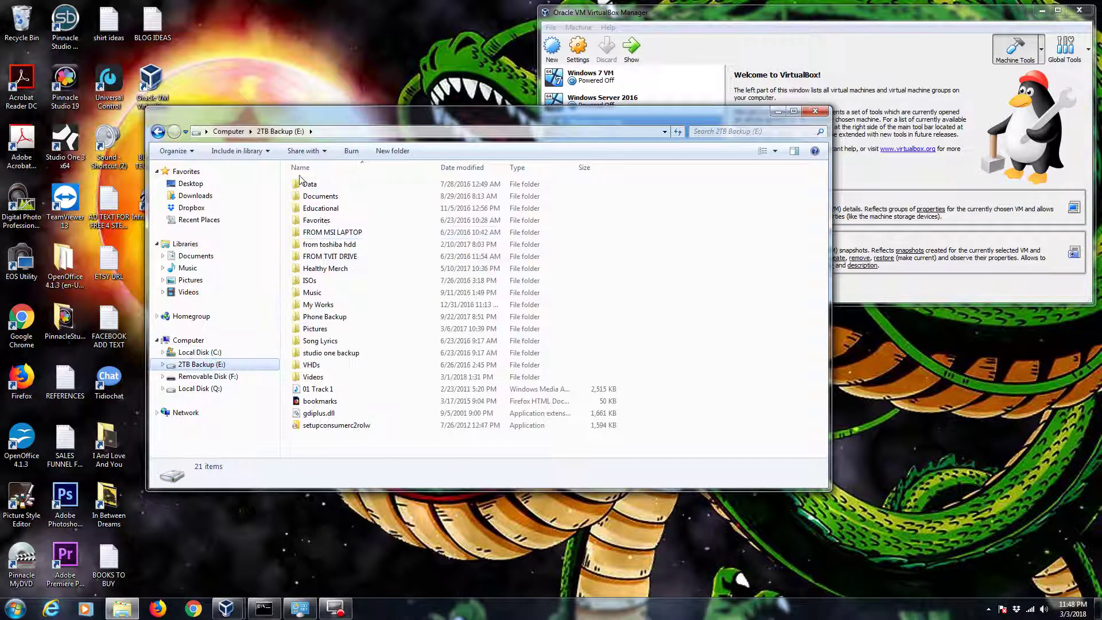
click(213, 352)
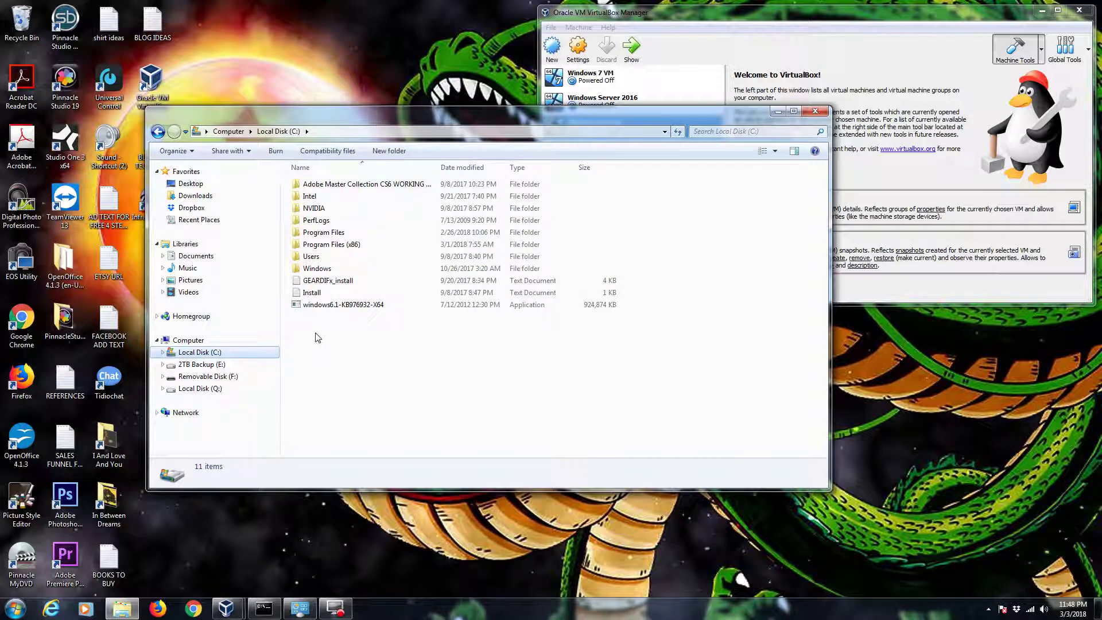
Create a new folder named 'TEST FOLDER' on Local Disk (C:)
click(390, 150)
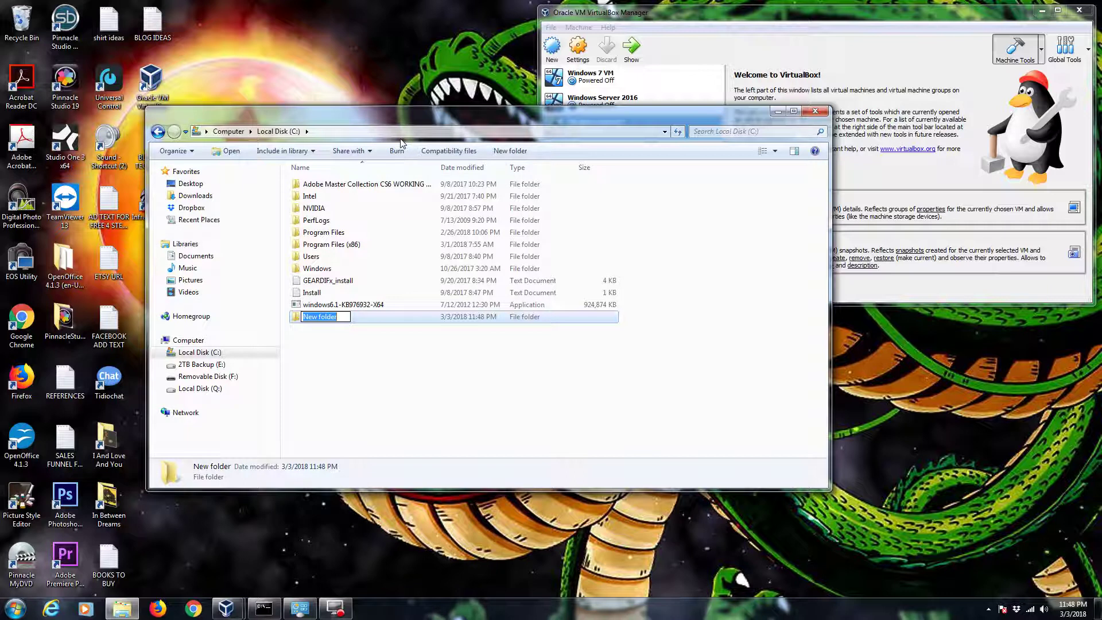
text(TEST FOLDER)
key(Return)
Move windows6.1-KB976932-X64 into TEST FOLDER past the admin prompt and check its contents
click(338, 353)
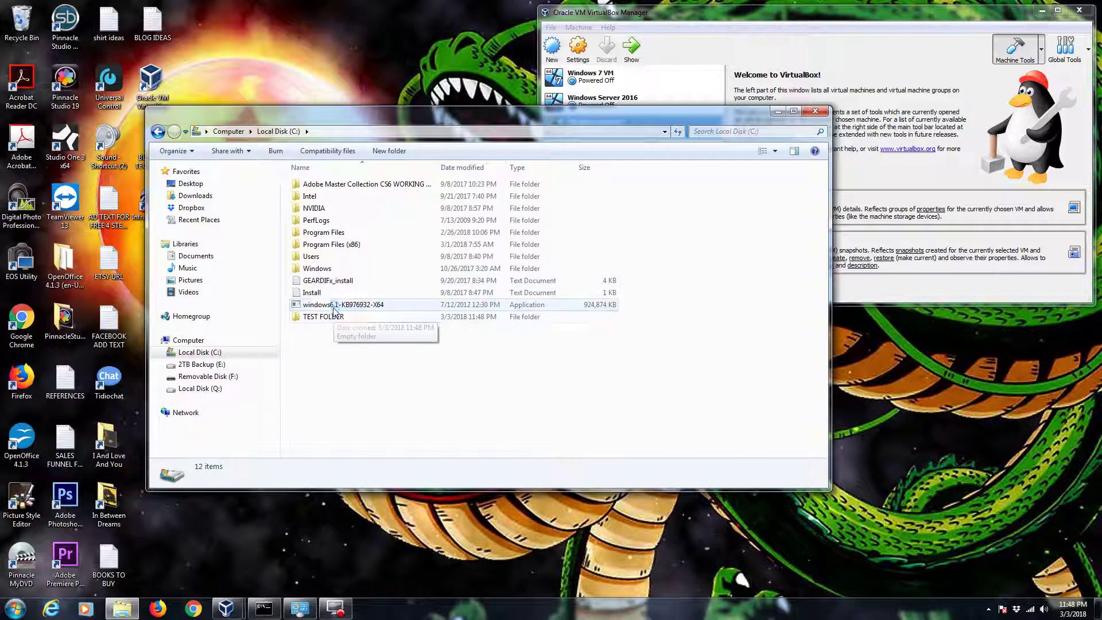
click(341, 309)
drag(341, 308, 337, 317)
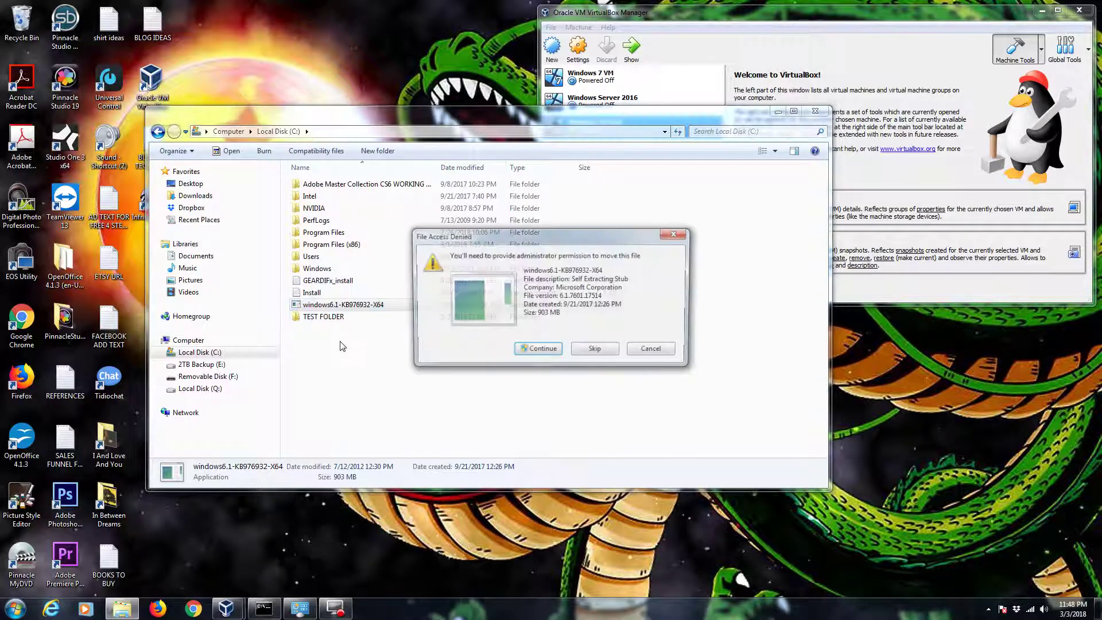
click(556, 352)
double_click(319, 305)
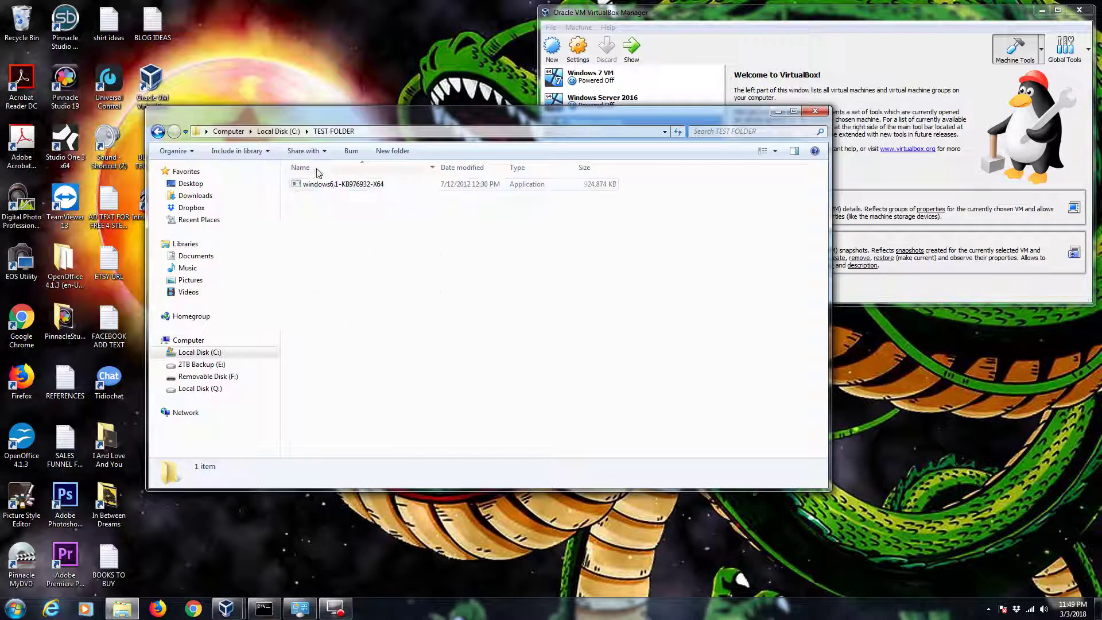
click(148, 132)
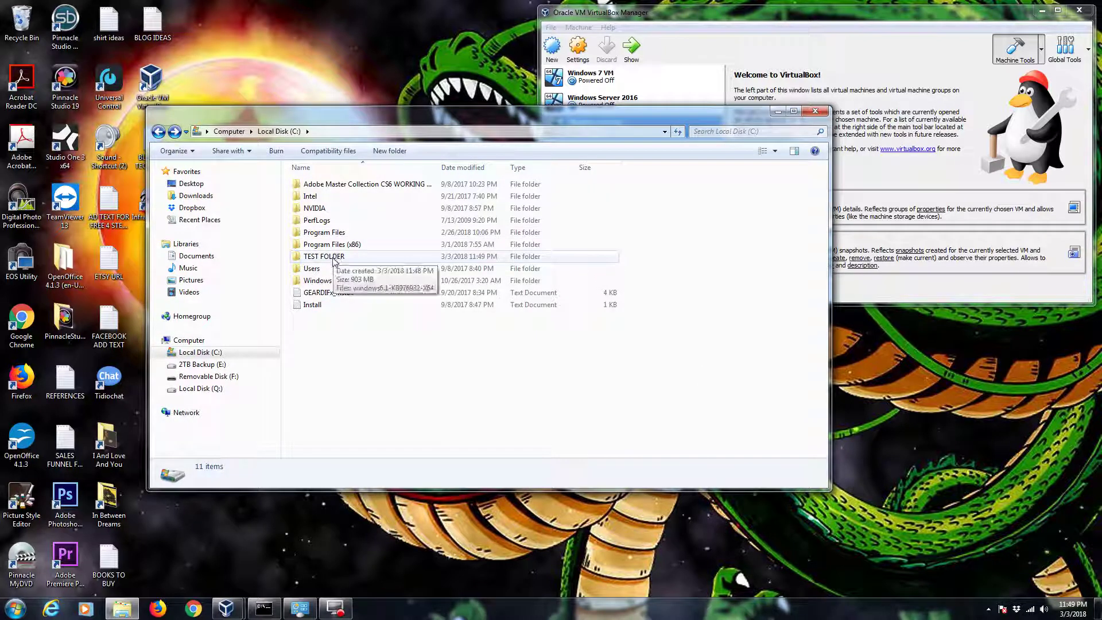
Open TEST FOLDER's Properties, go to Sharing and bring up Advanced Sharing
right_click(335, 258)
click(321, 338)
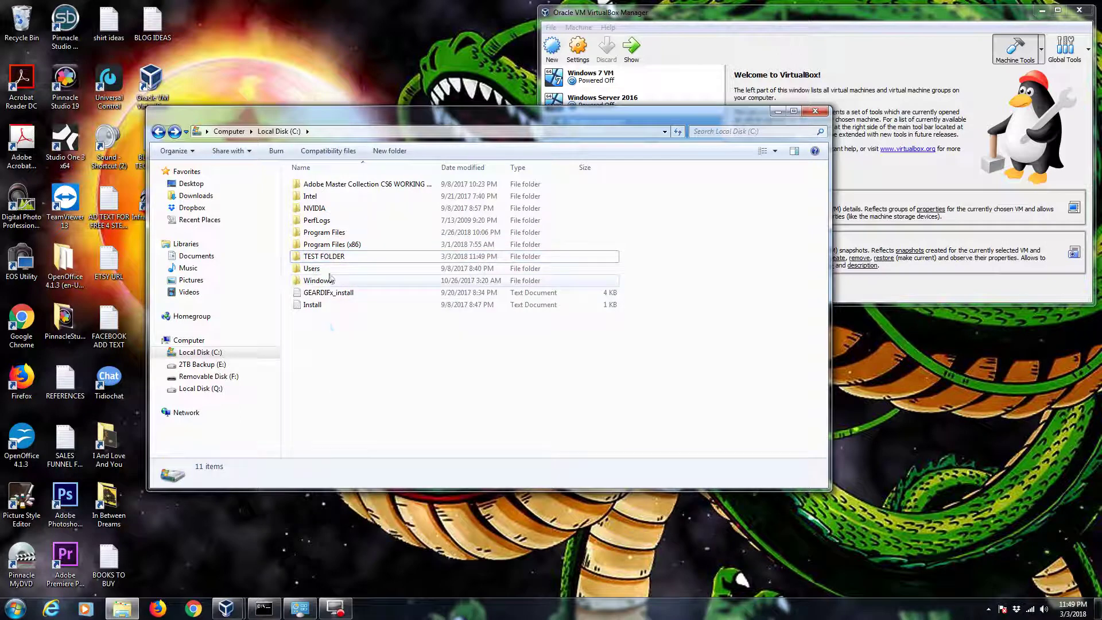
right_click(325, 260)
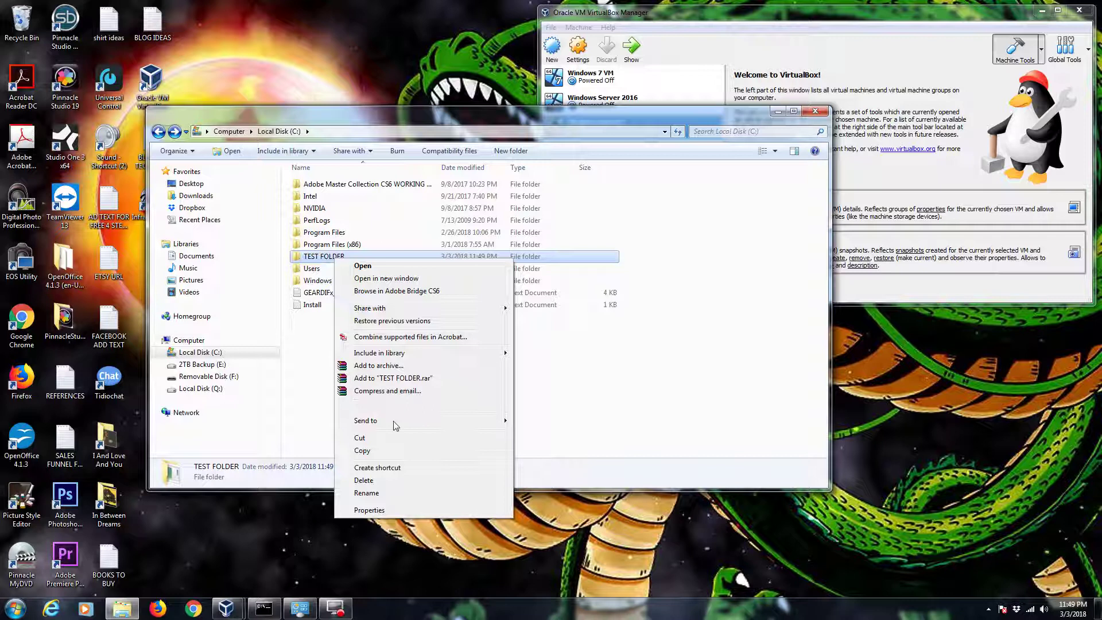
click(373, 510)
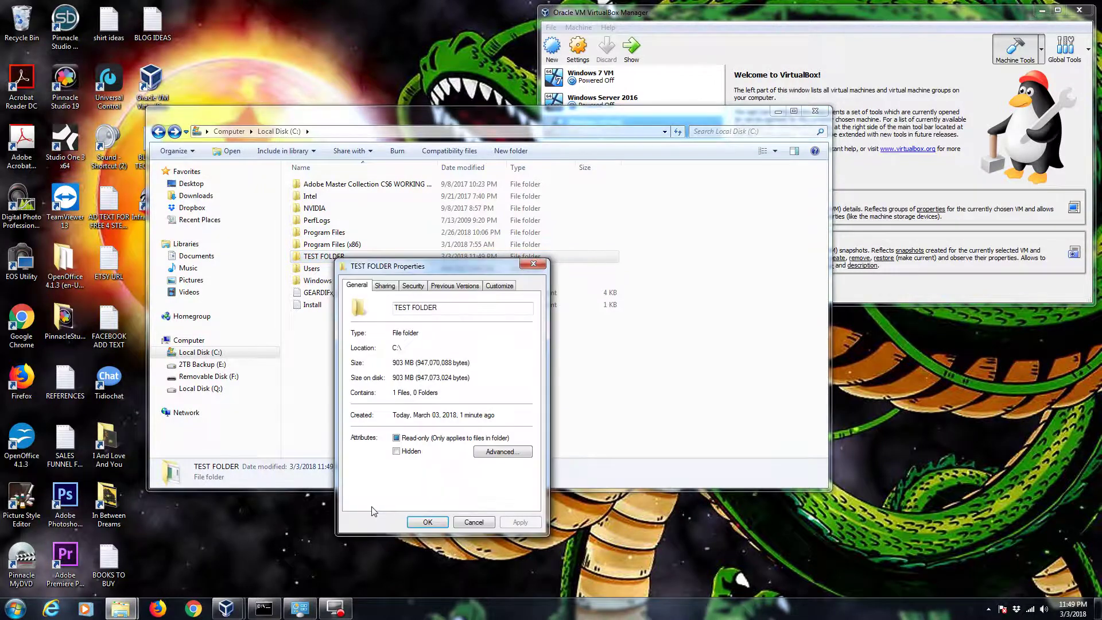
click(389, 288)
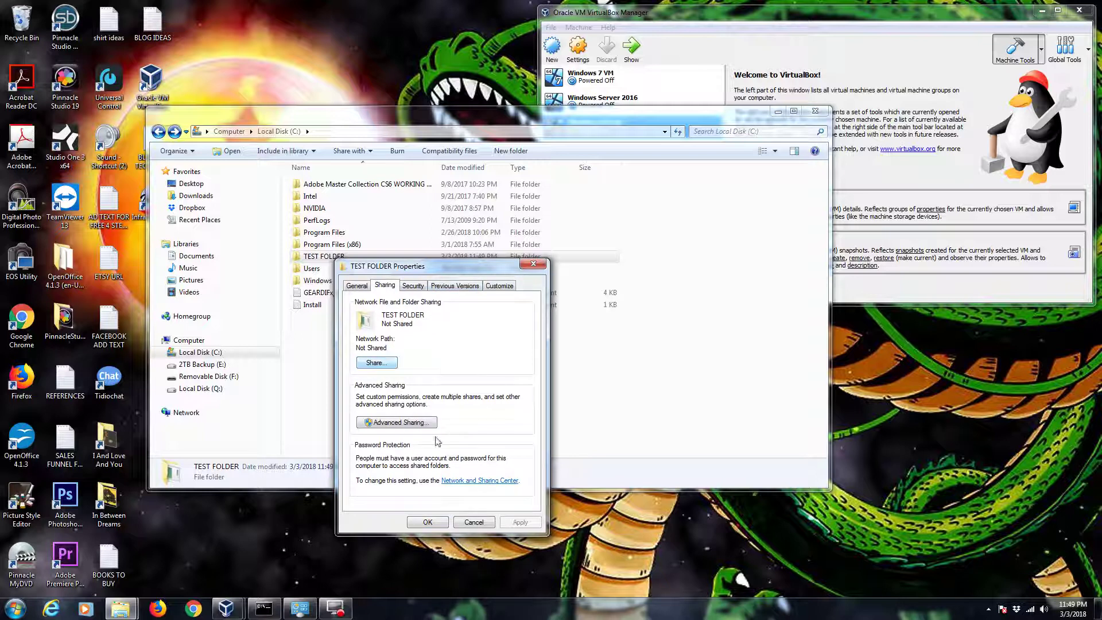
click(398, 422)
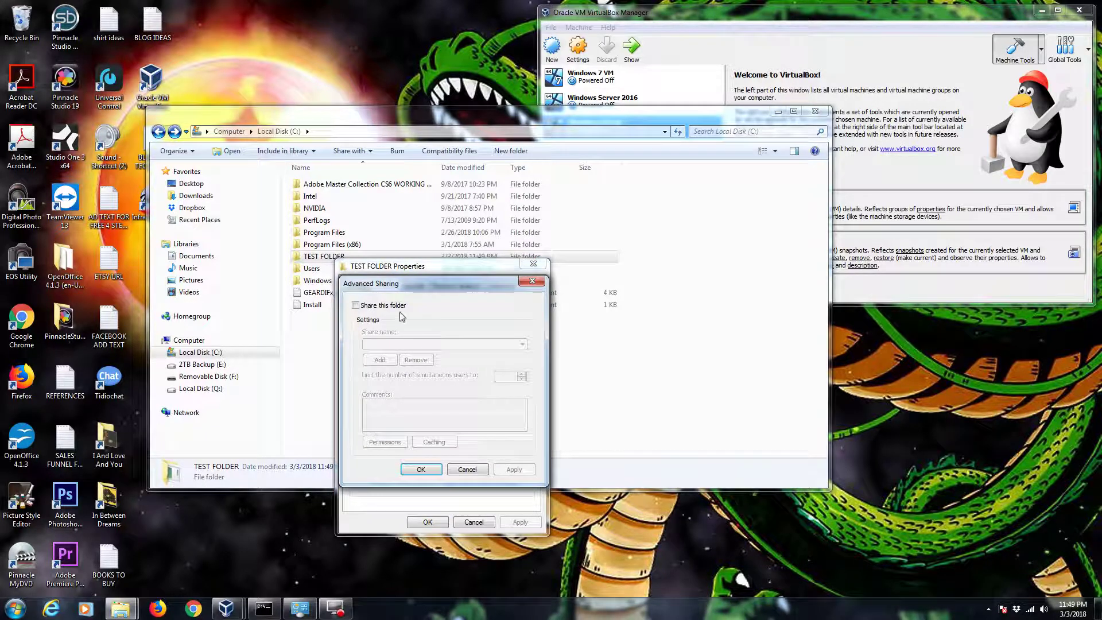
Turn on sharing for TEST FOLDER, give Everyone Full Control, and apply the settings
click(356, 307)
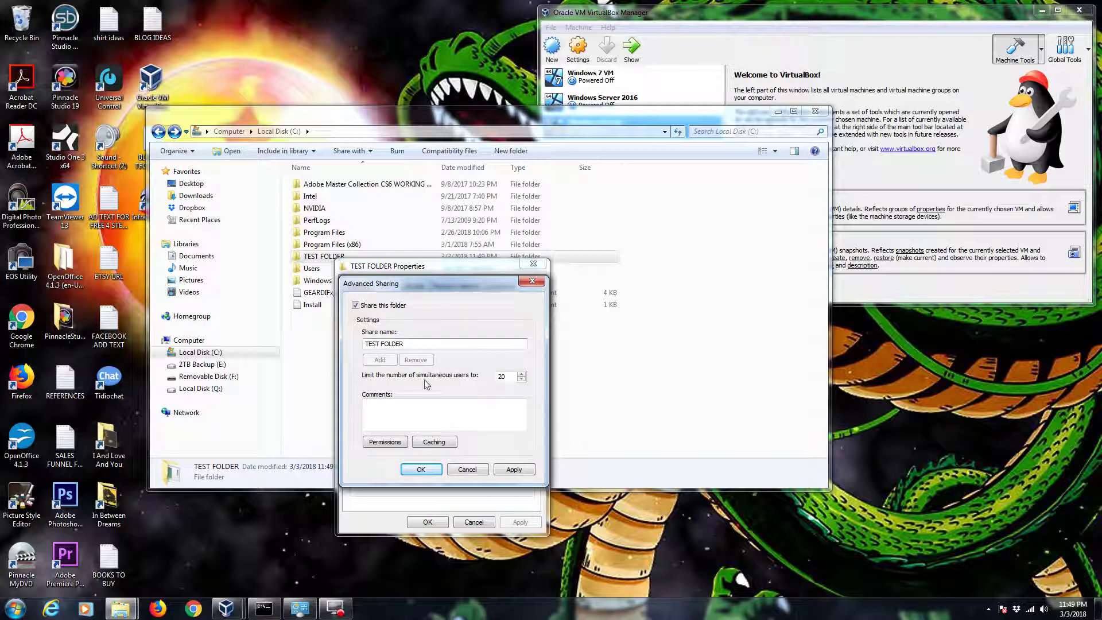
click(385, 443)
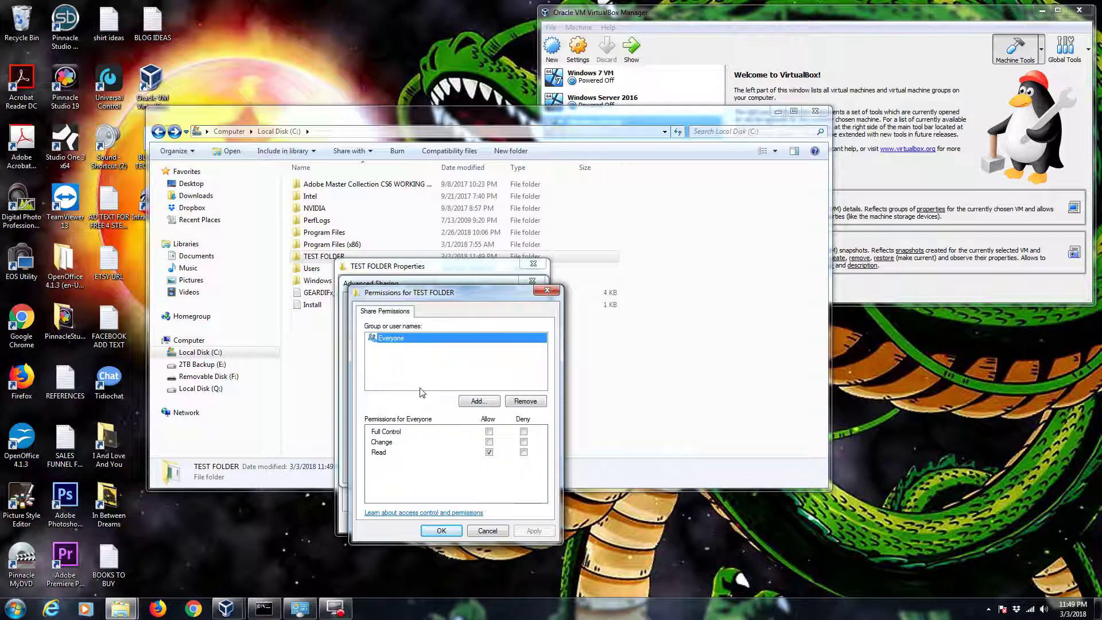
click(489, 432)
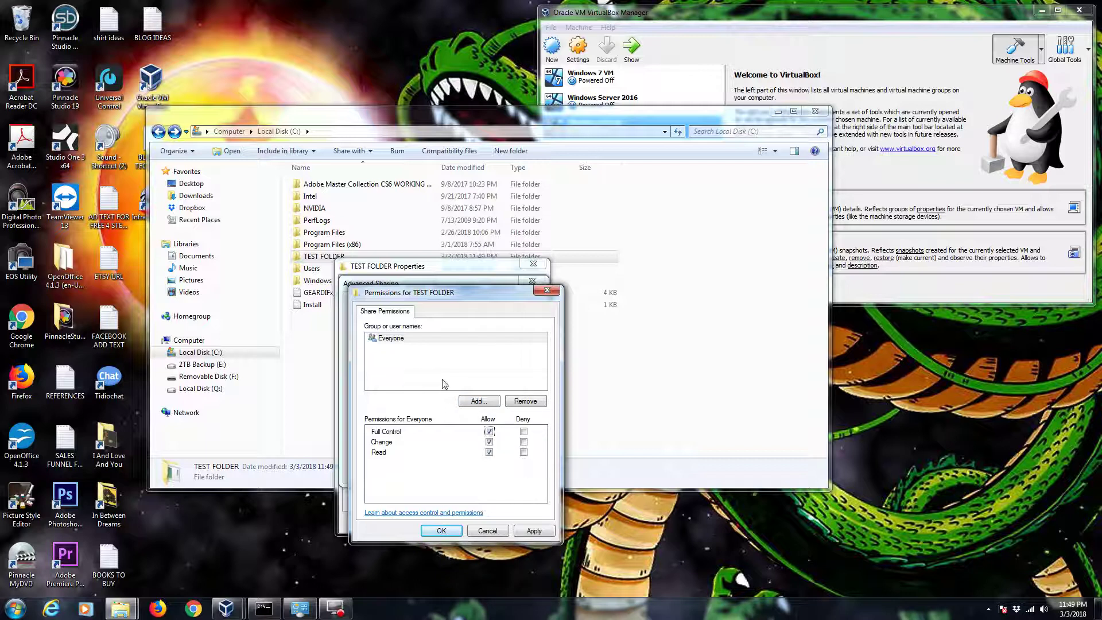
click(532, 532)
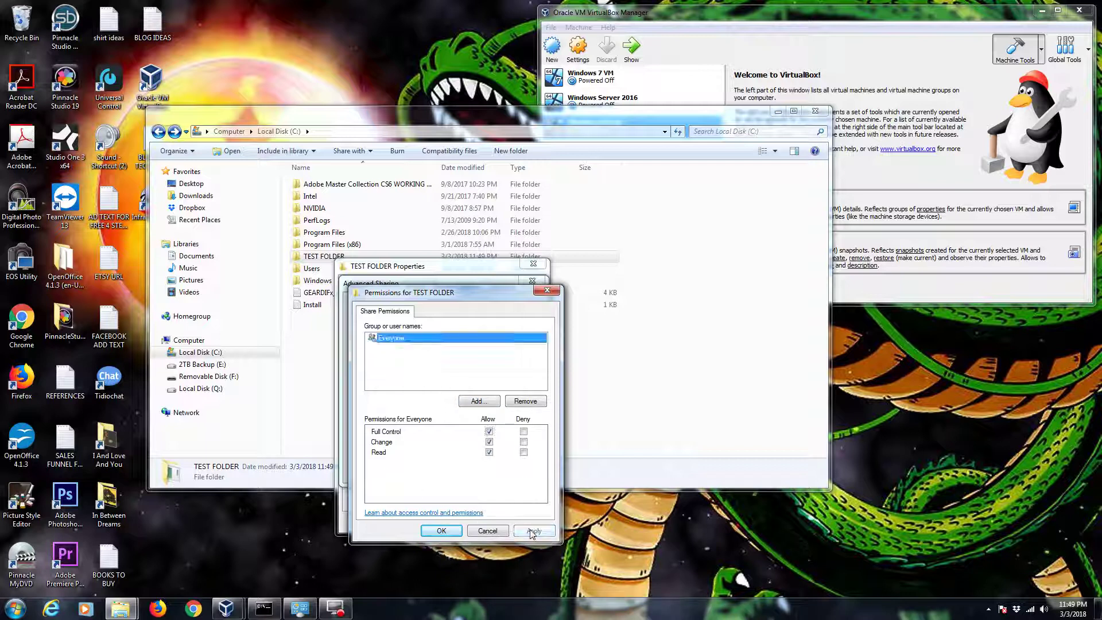
click(441, 530)
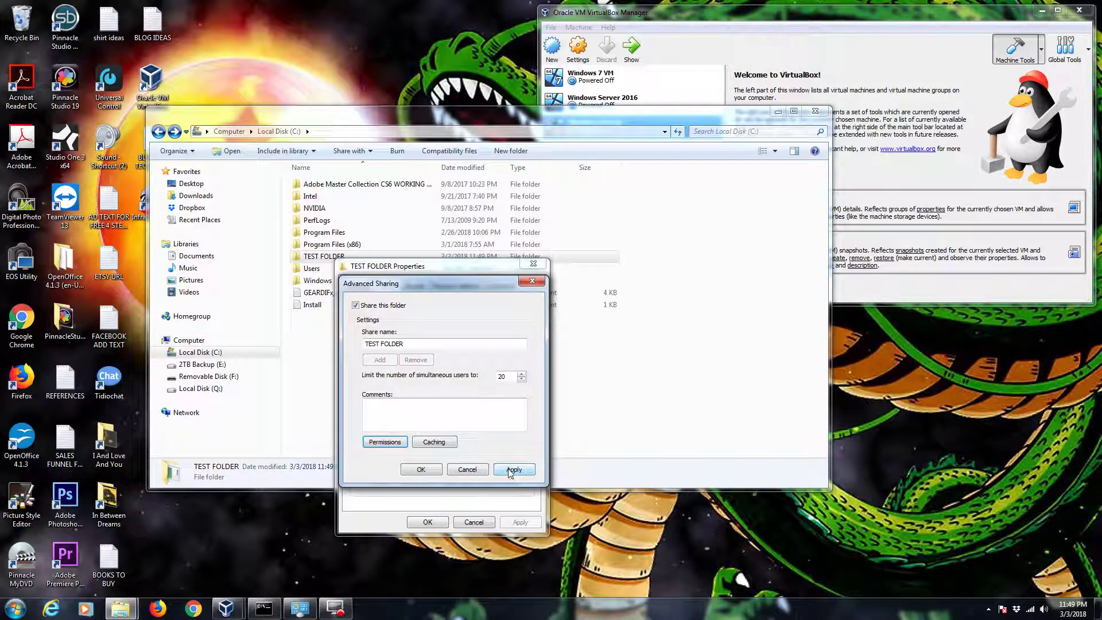
click(505, 469)
click(421, 469)
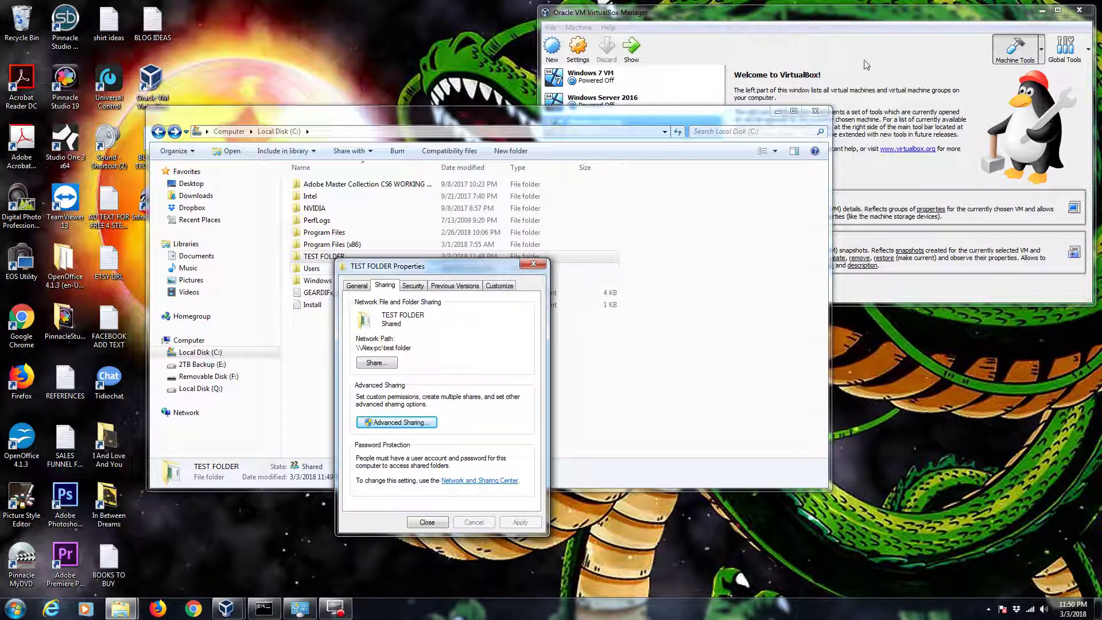
Open the Windows 10 Eval VM window, move it aside, and launch the guest's File Explorer
click(866, 19)
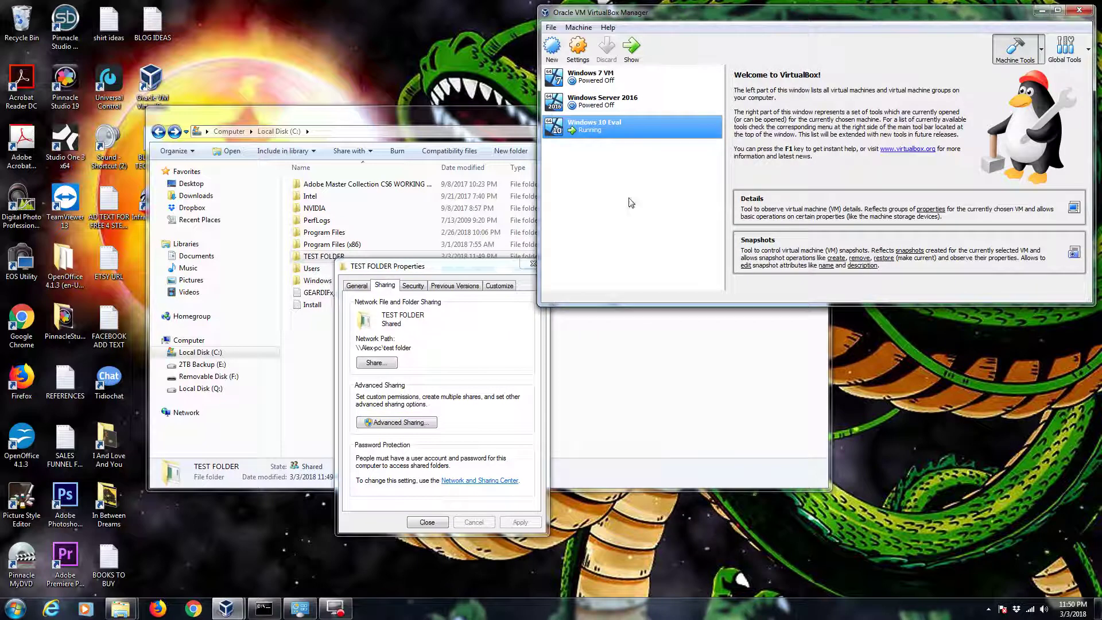
double_click(611, 137)
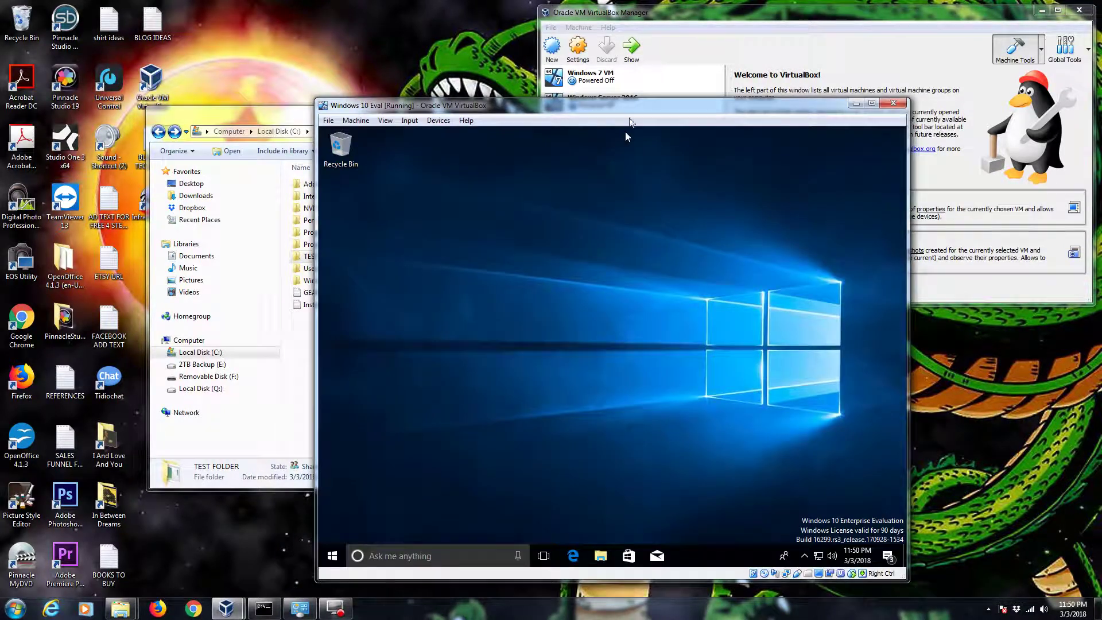
drag(633, 106, 776, 46)
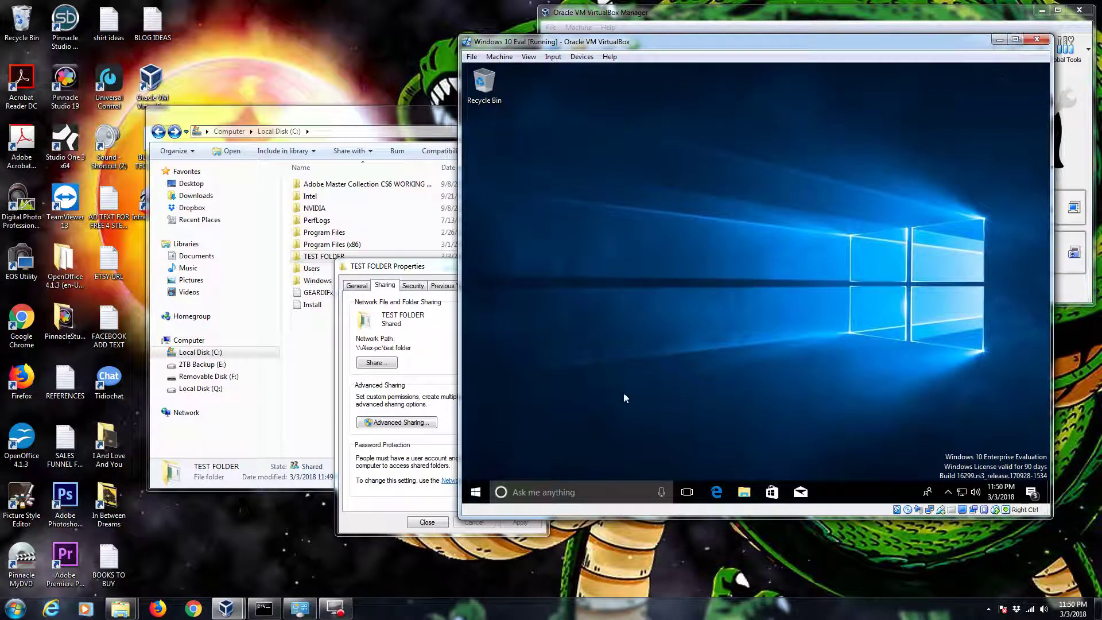
click(747, 495)
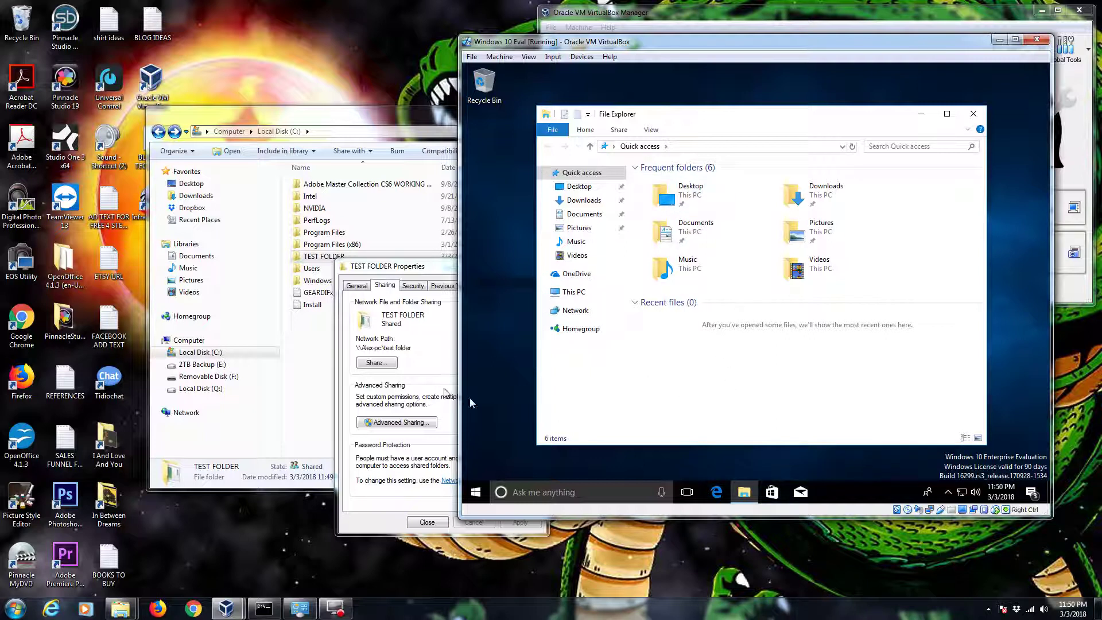
Browse the guest's Network to the host PC's test folder, then back to Network
click(706, 146)
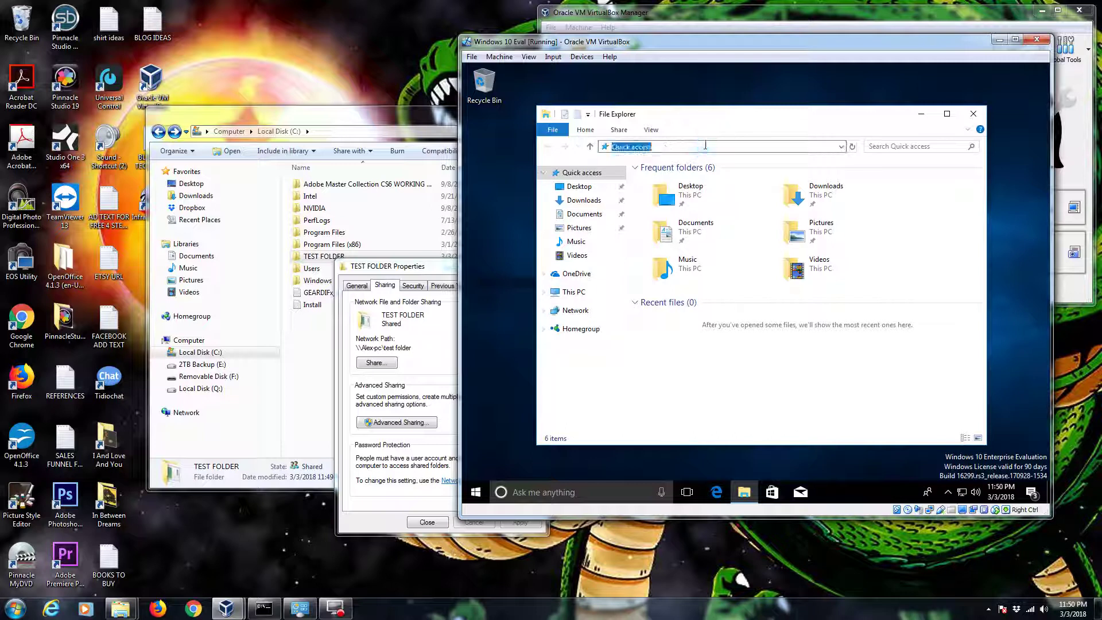
click(575, 311)
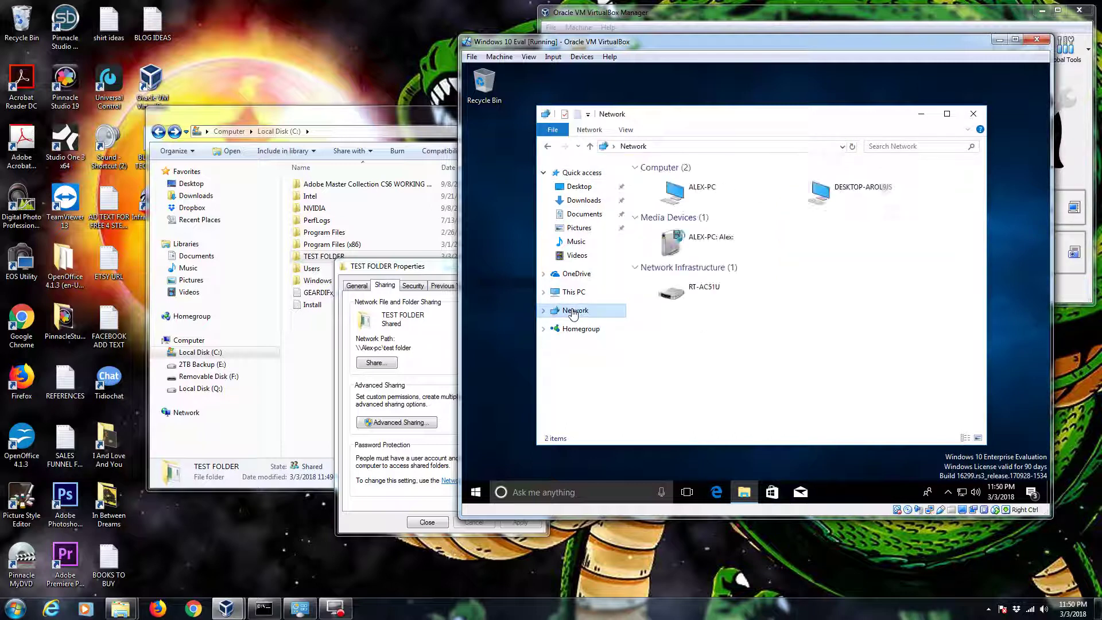
double_click(681, 191)
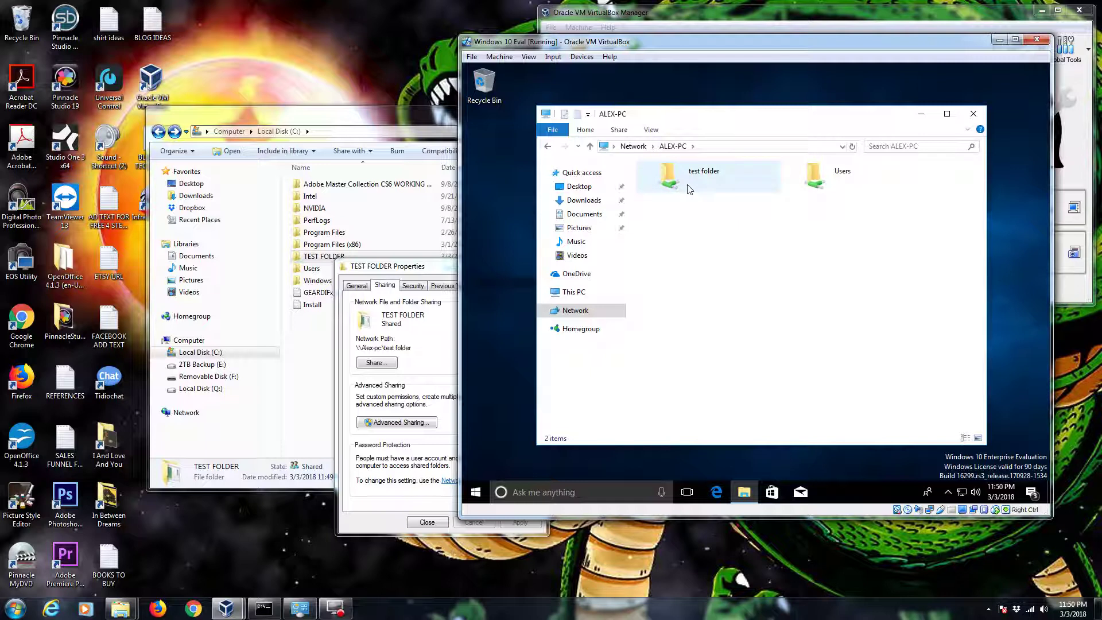
double_click(690, 186)
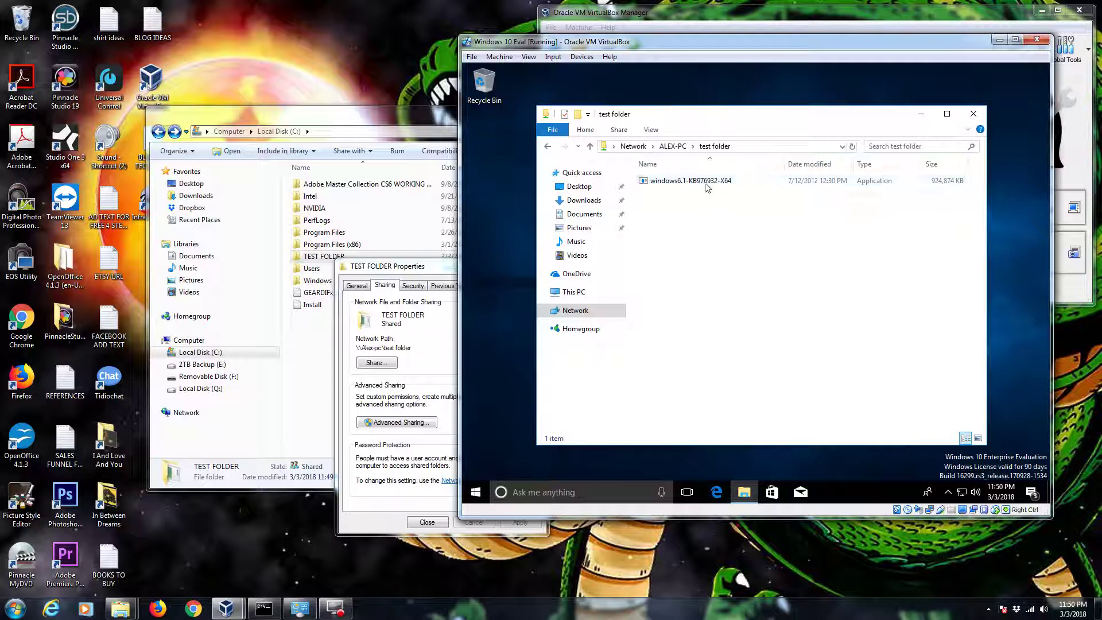
click(549, 147)
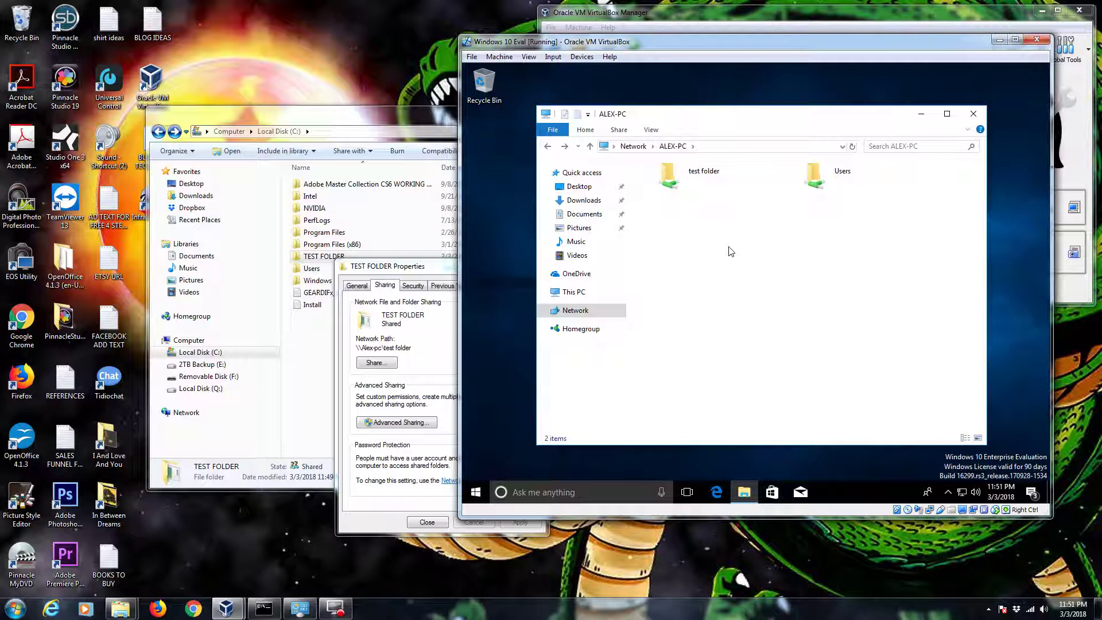
click(731, 228)
click(549, 146)
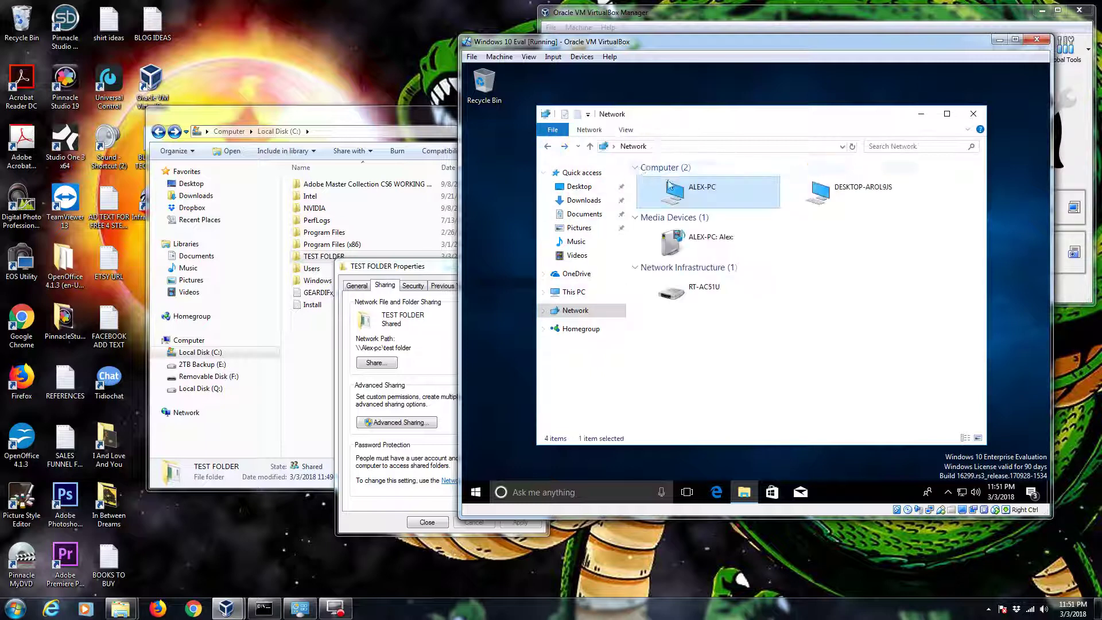
Open the host's share by entering the path \\alex-pc\test folder in the address bar
click(679, 146)
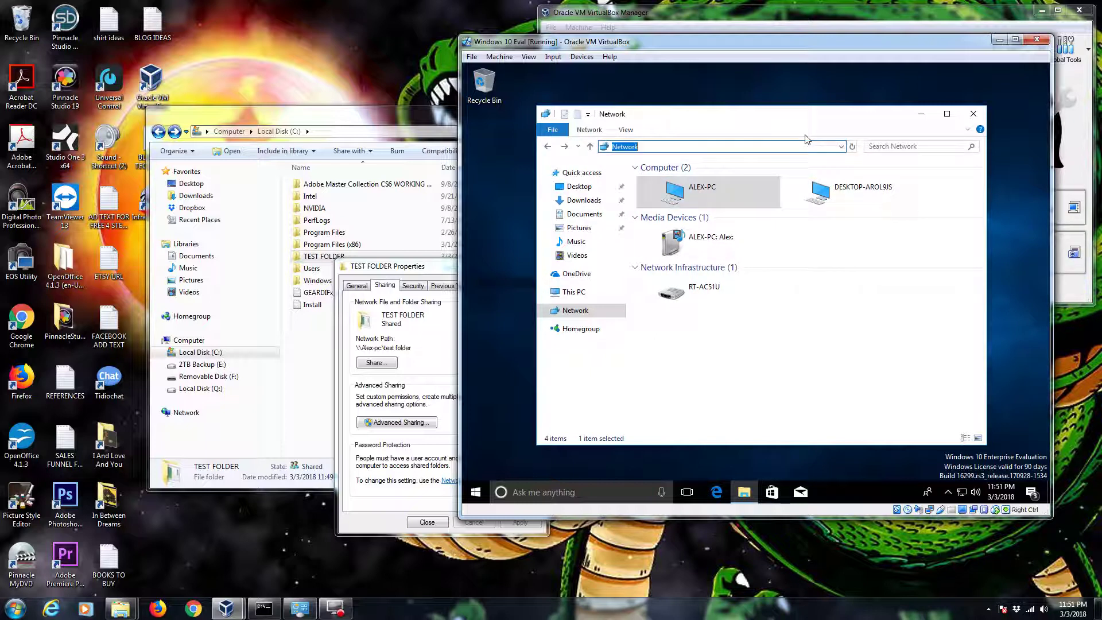
text(\\)
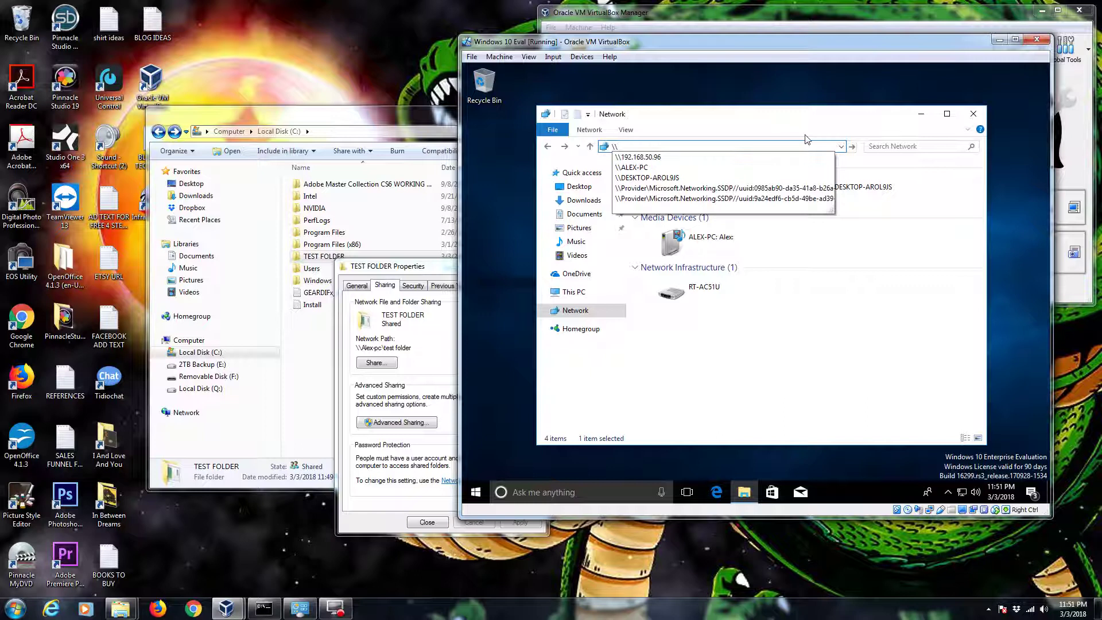
text(alex)
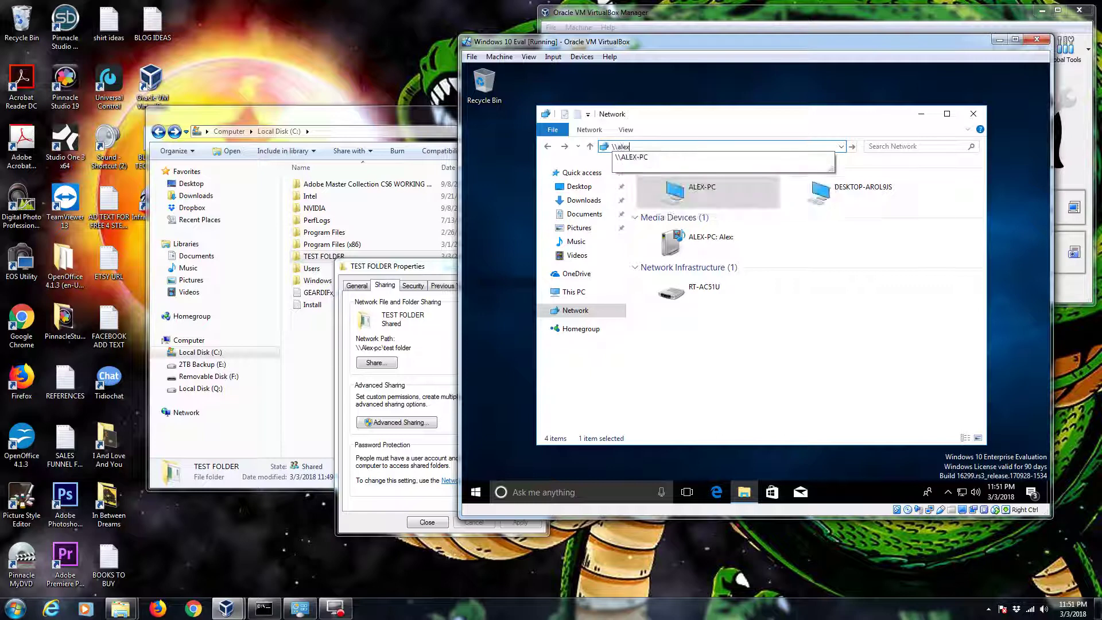
text(-pc)
key(Return)
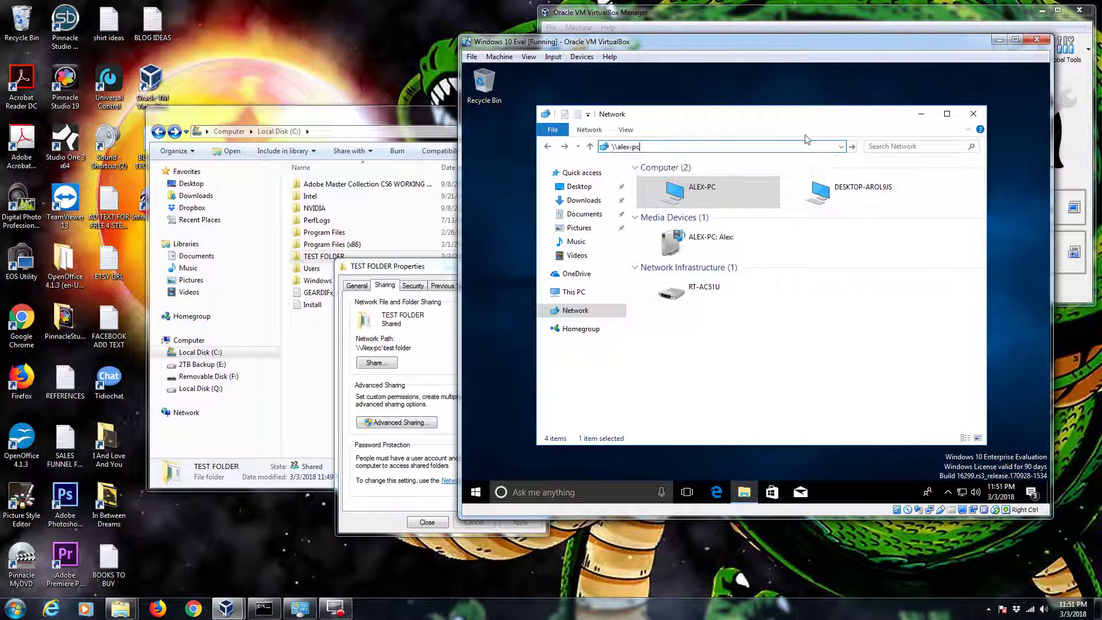
text(\)
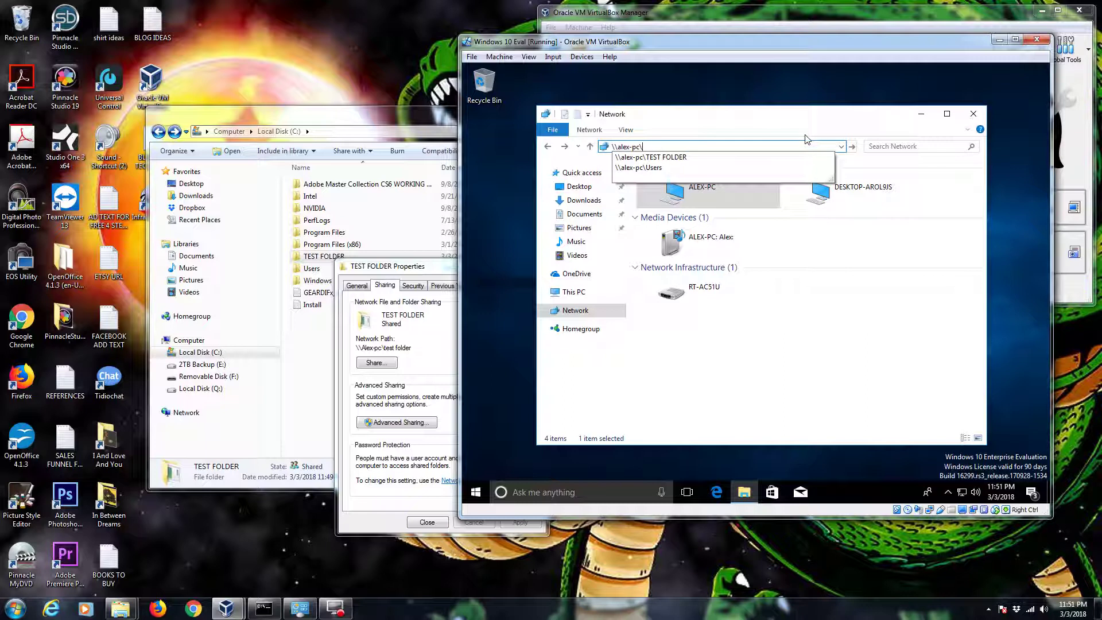
text(test folder)
key(Return)
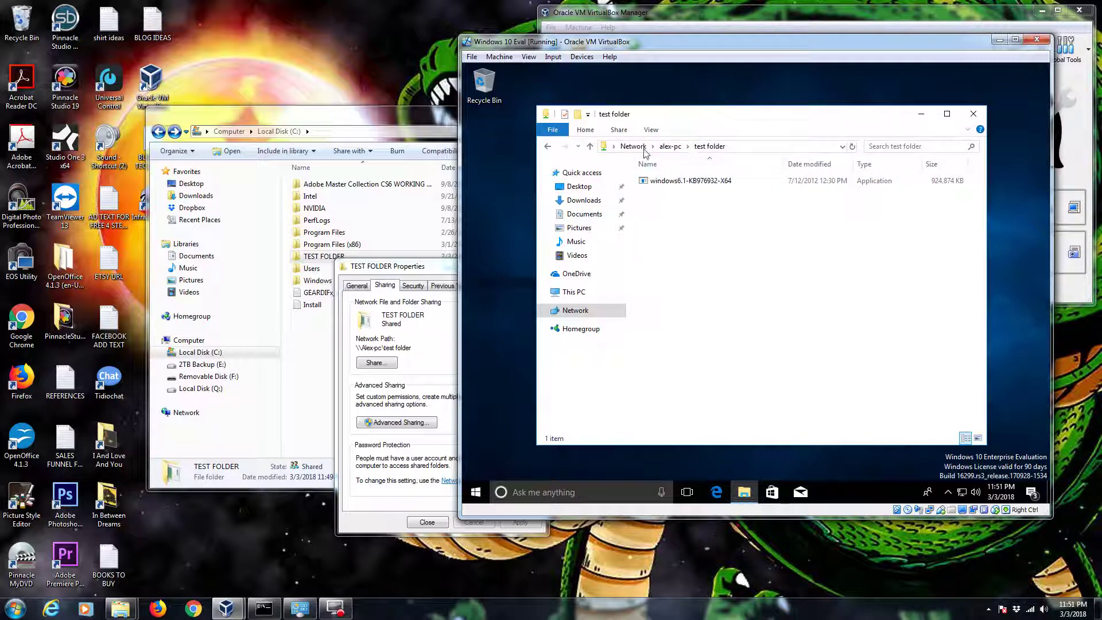
Move the TEST FOLDER Properties dialog aside and clear the entered network path
click(401, 273)
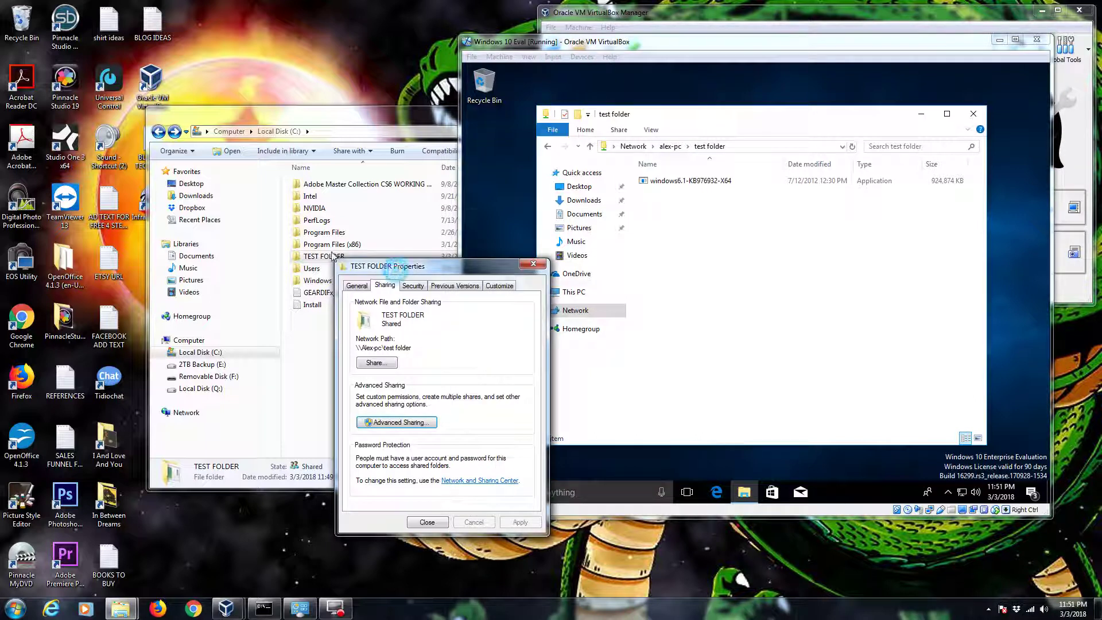
drag(409, 271, 318, 247)
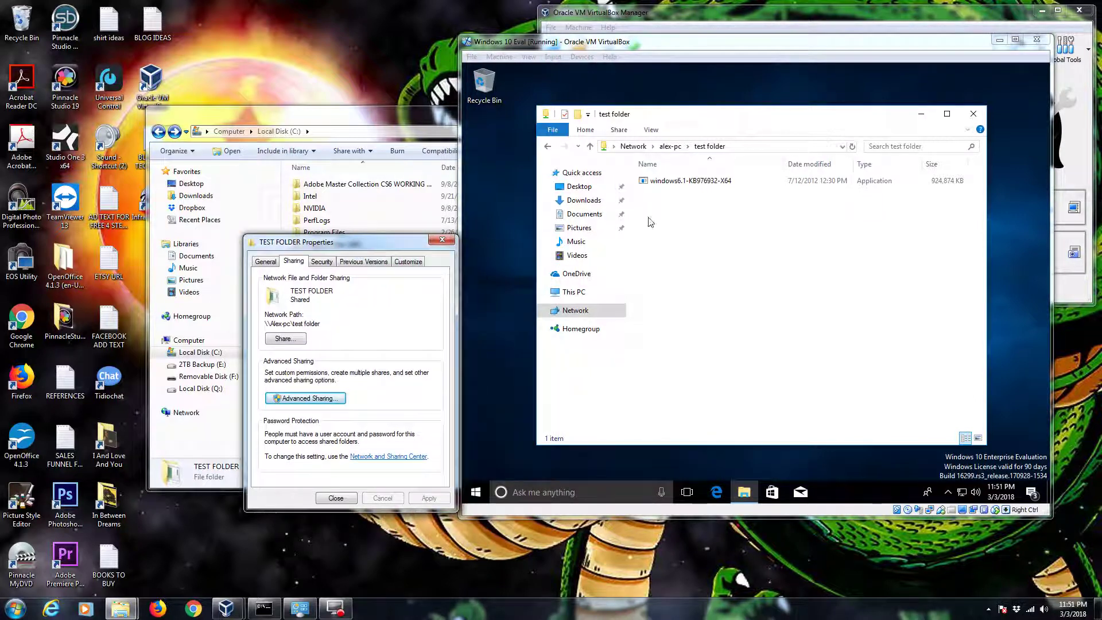
click(689, 181)
click(747, 148)
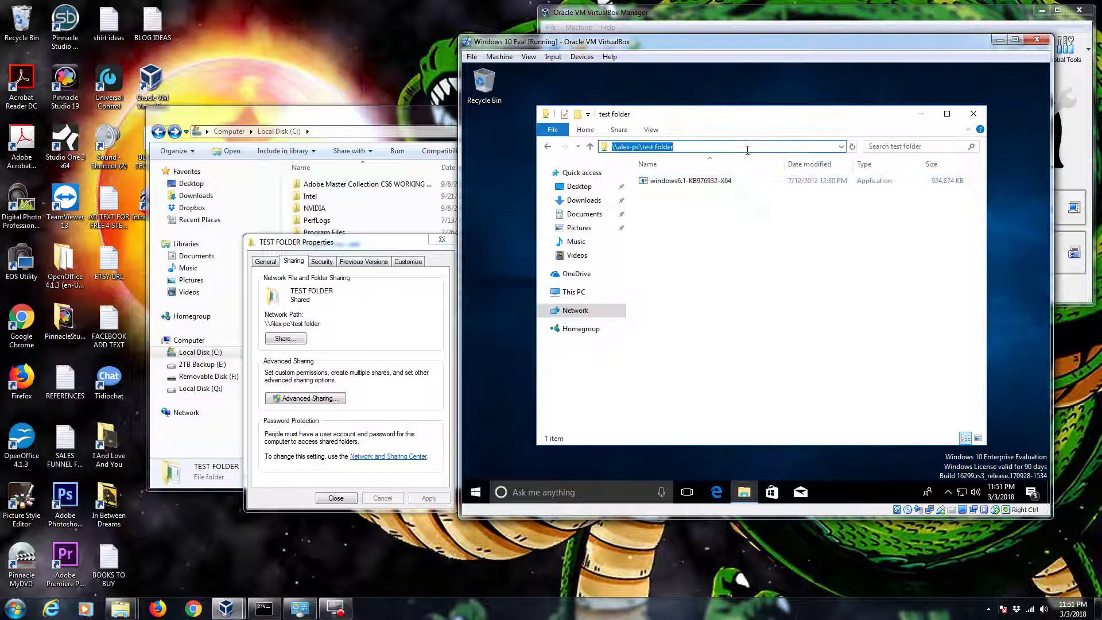
key(BackSpace)
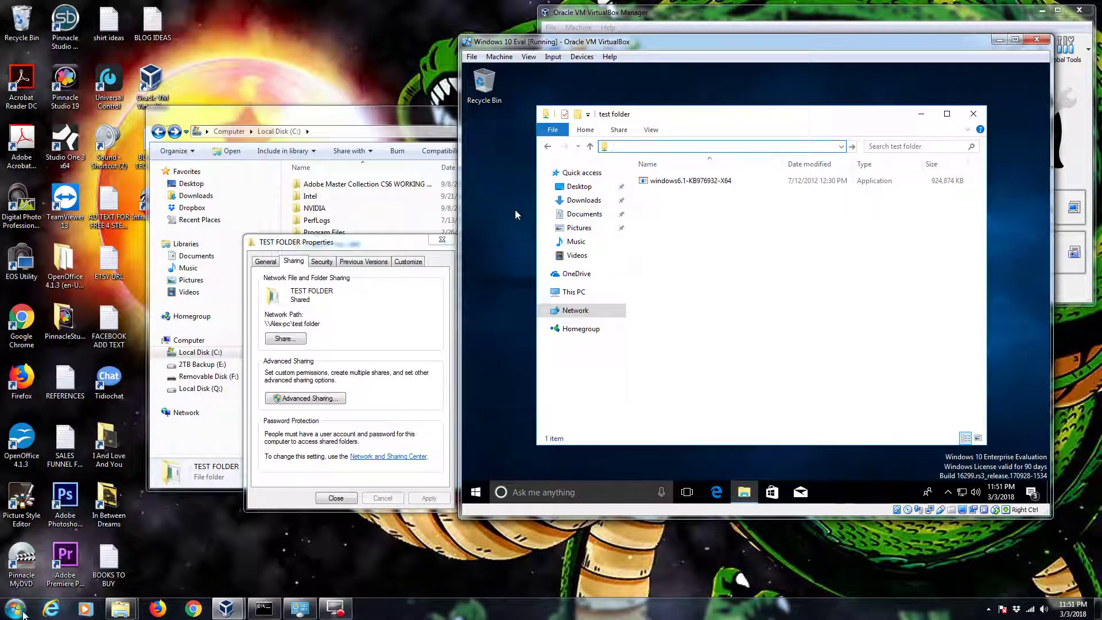
Launch Command Prompt on the host by searching for cmd
click(16, 609)
text(cmd)
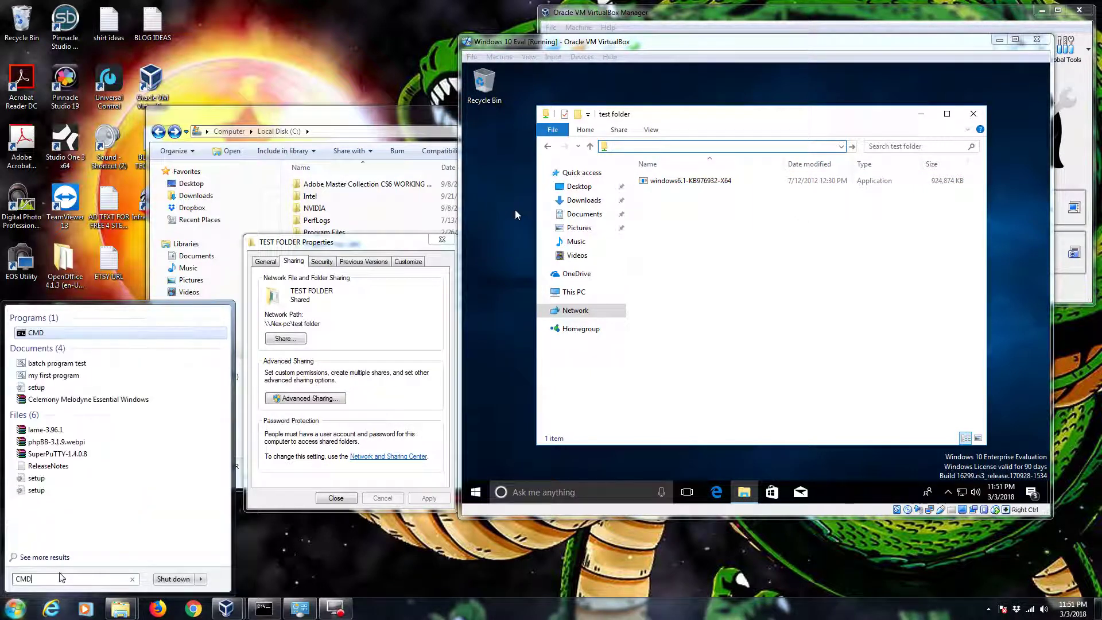
key(Return)
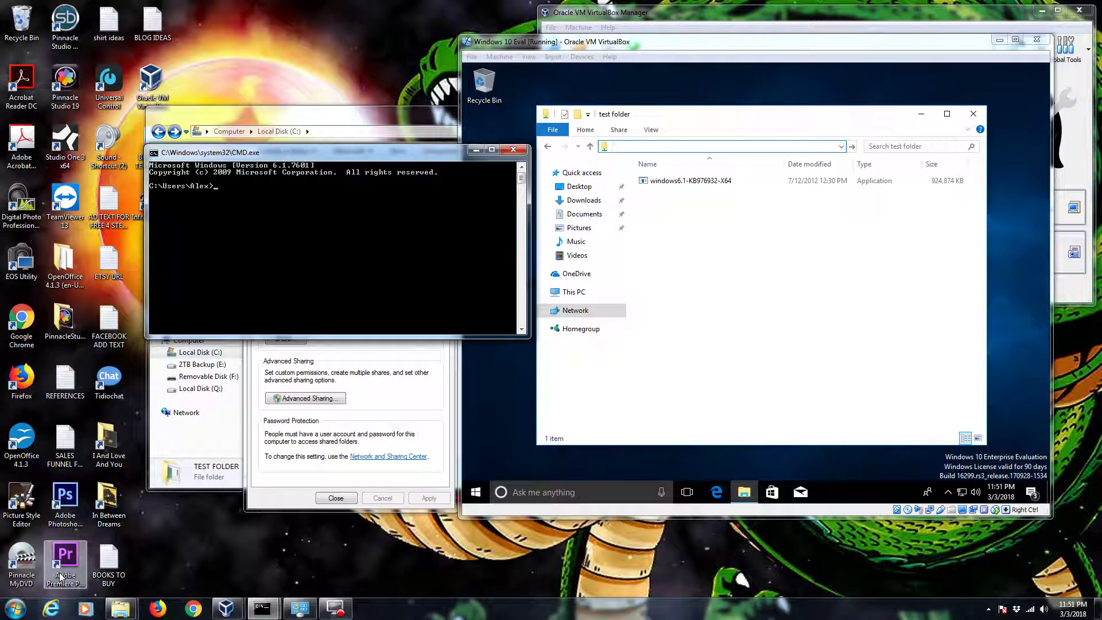
Run ipconfig and read the IPv4 address 192.168.50.96
click(303, 259)
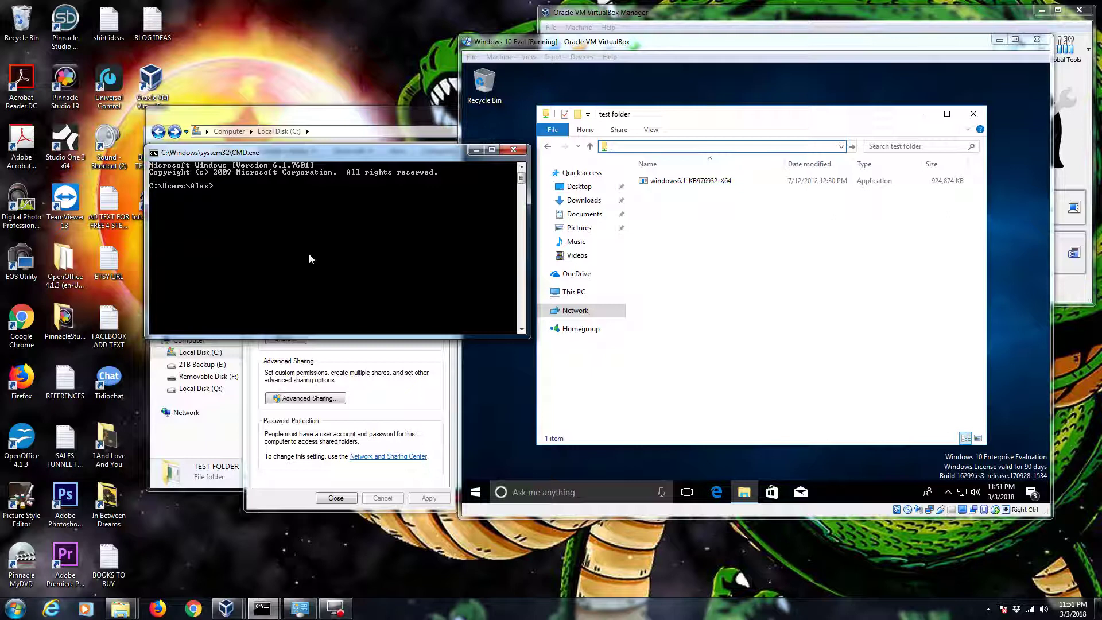
text(ipconfig)
key(Return)
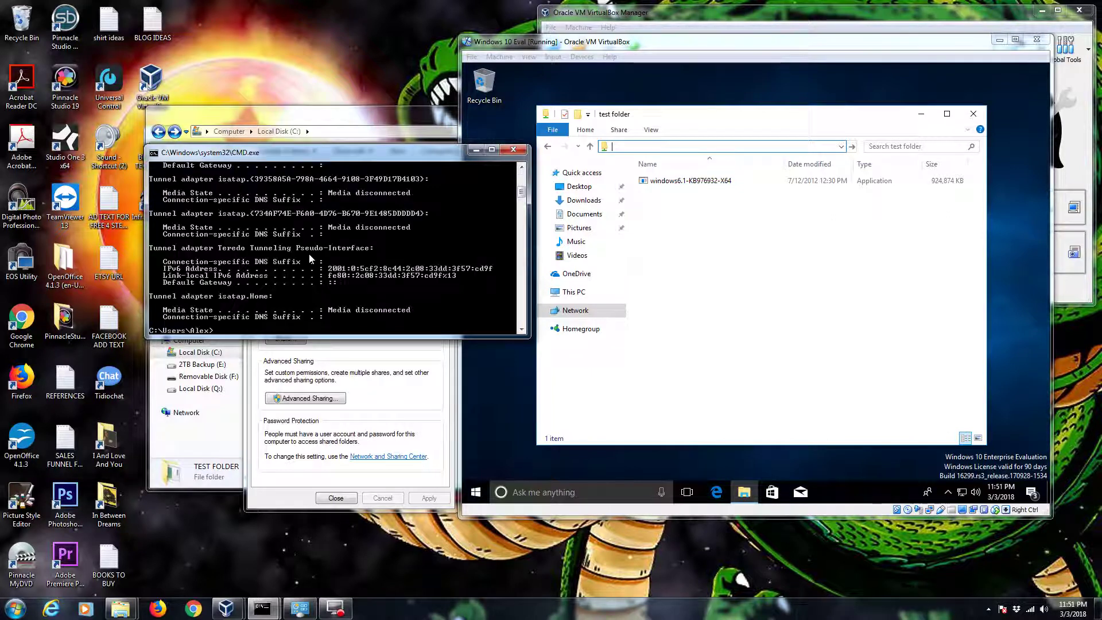
scroll(309, 254, up, 9)
scroll(424, 229, down, 1)
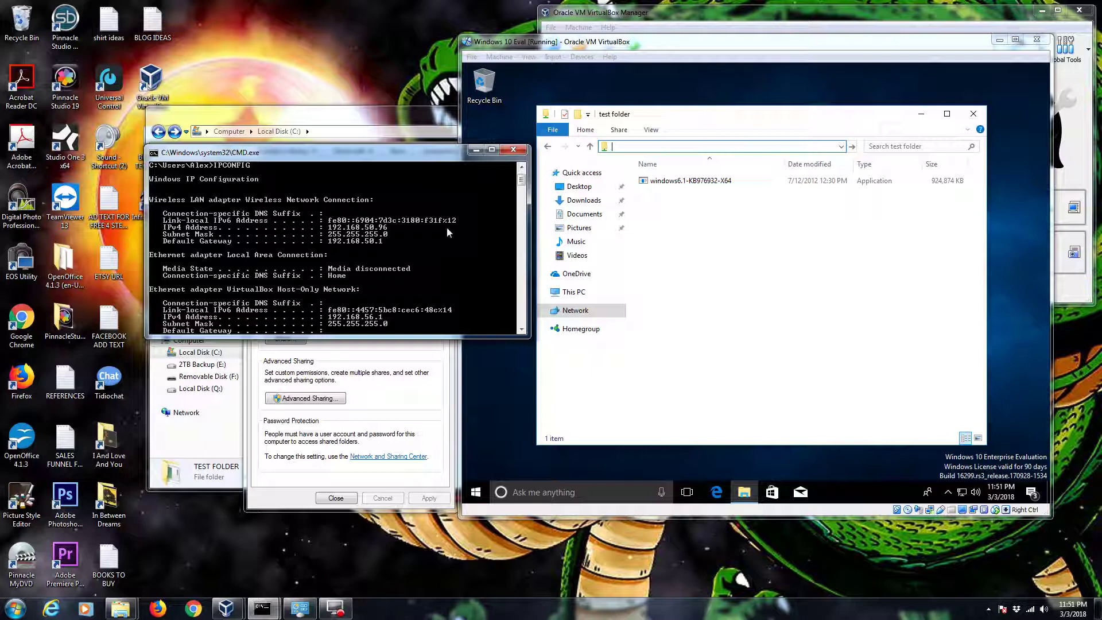
Open \\192.168.50.96\test folder from the guest Explorer's address bar
click(686, 145)
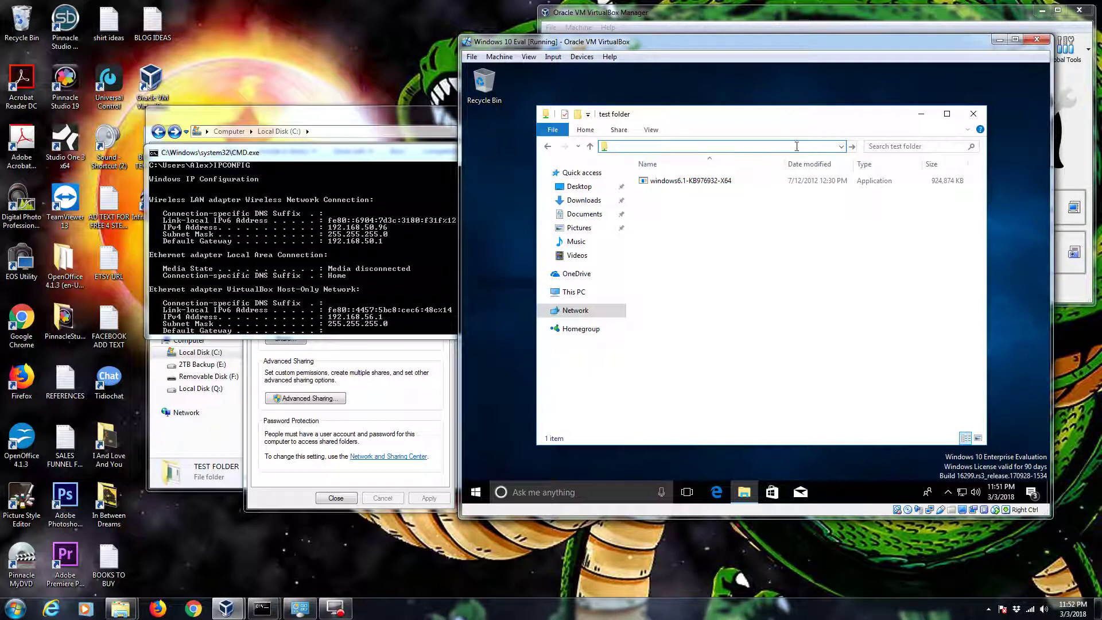
text(\\192)
key(BackSpace)
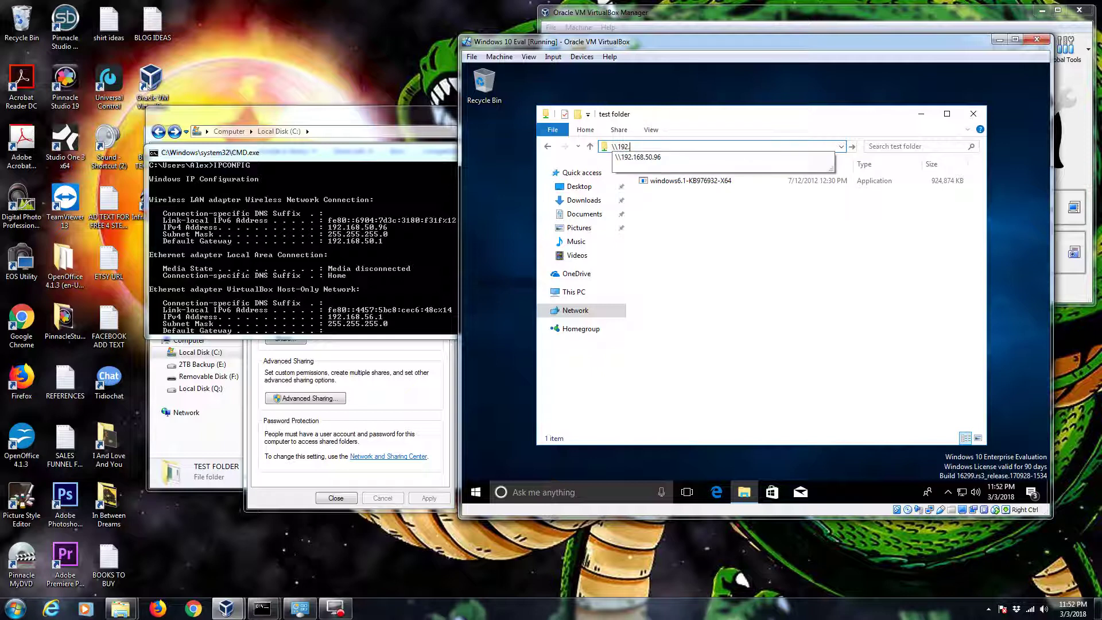
text(2.)
key(Down)
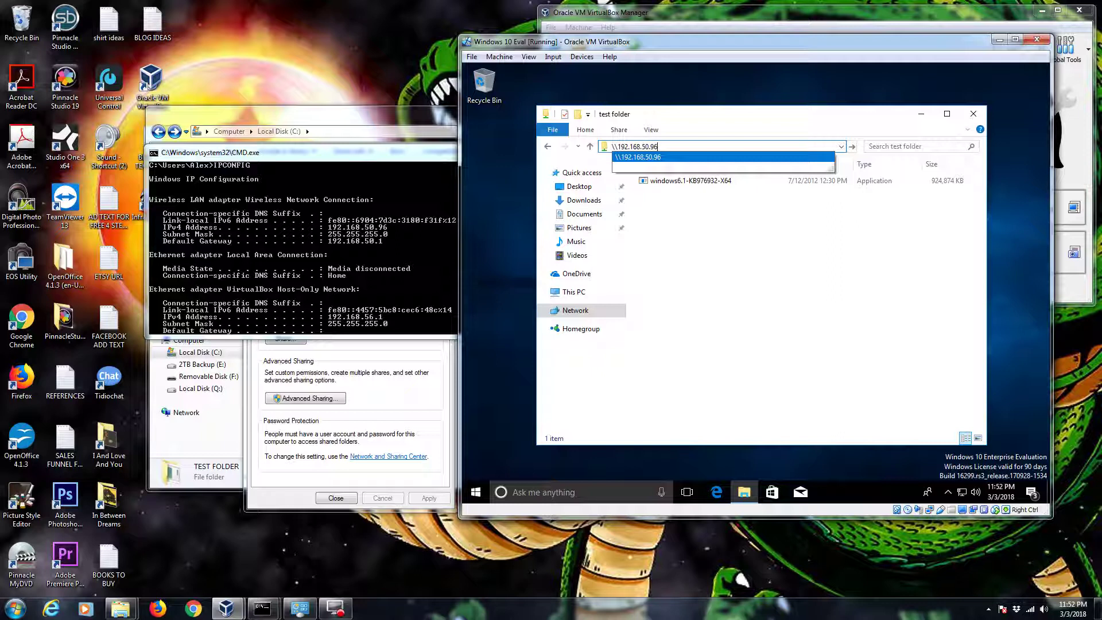
text(\)
text(t)
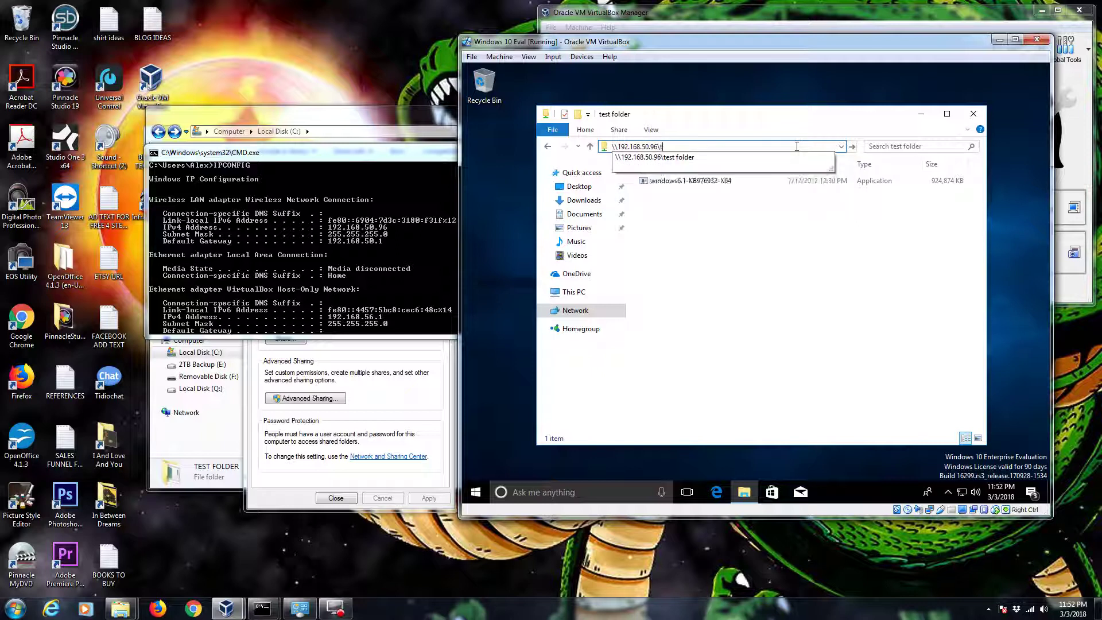
text(est folder)
key(Return)
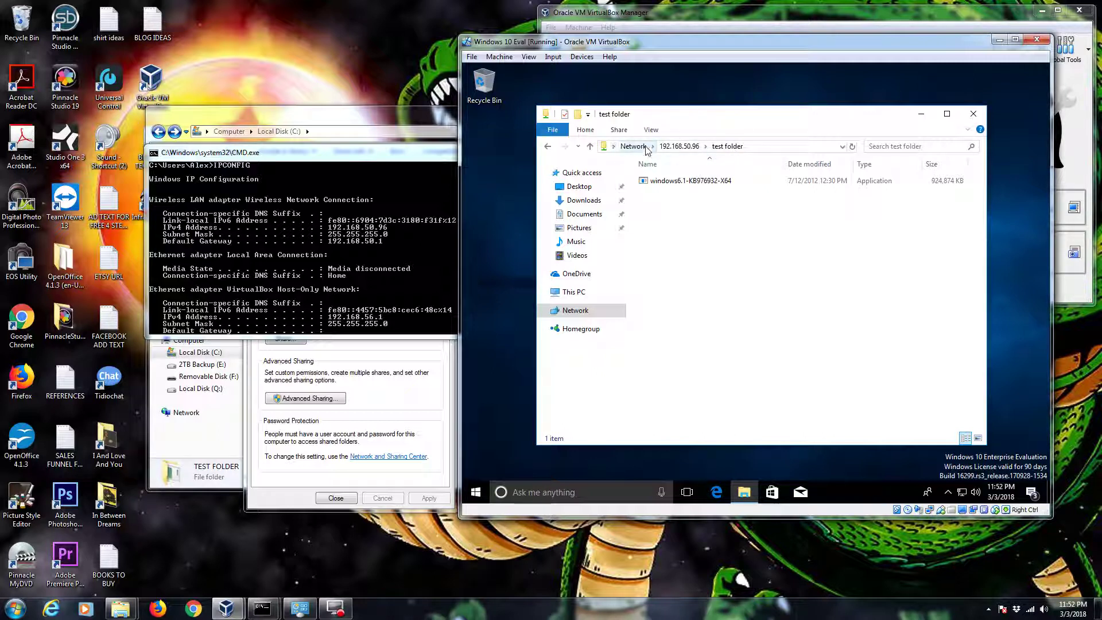
click(758, 266)
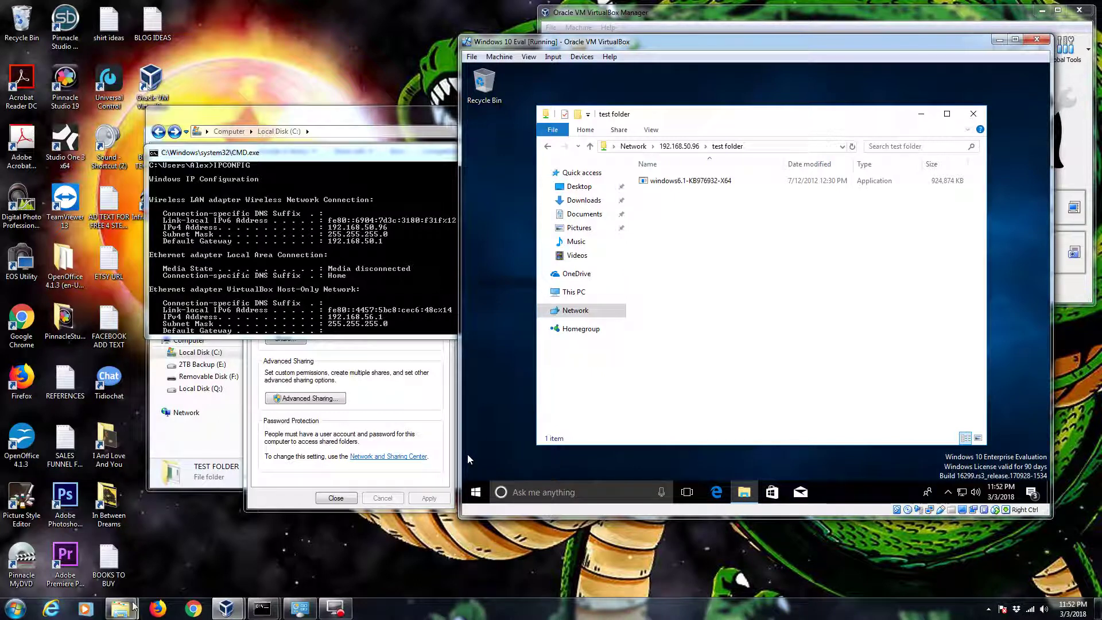
Bring up the Advanced Sharing settings of the host's 2TB Backup (E:) drive
mouse_move(120, 609)
click(74, 553)
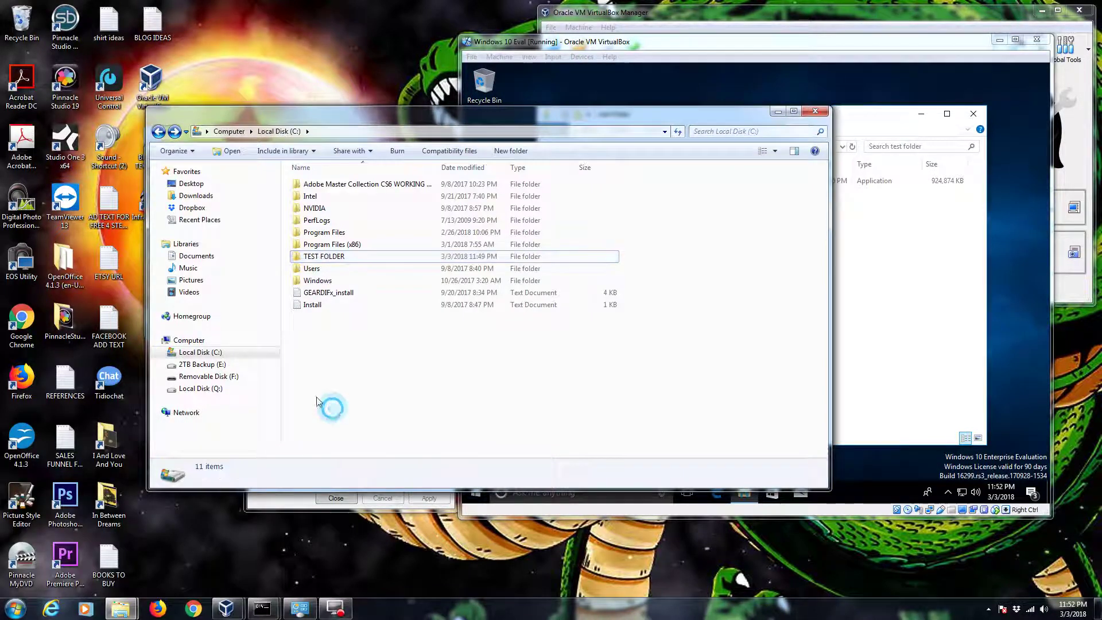
right_click(216, 366)
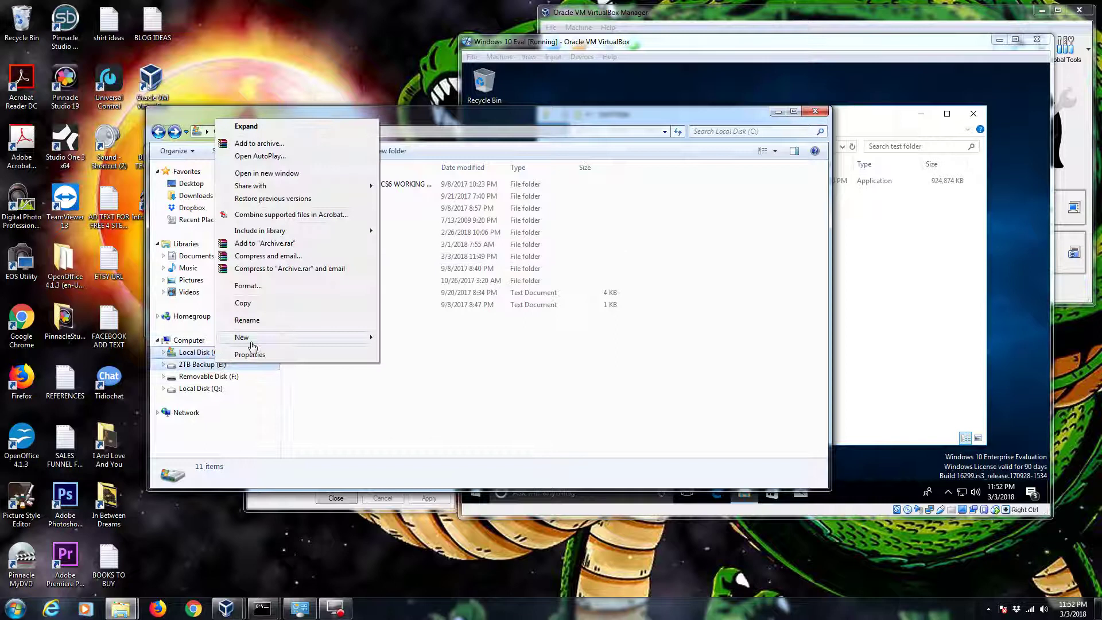
click(370, 385)
right_click(214, 367)
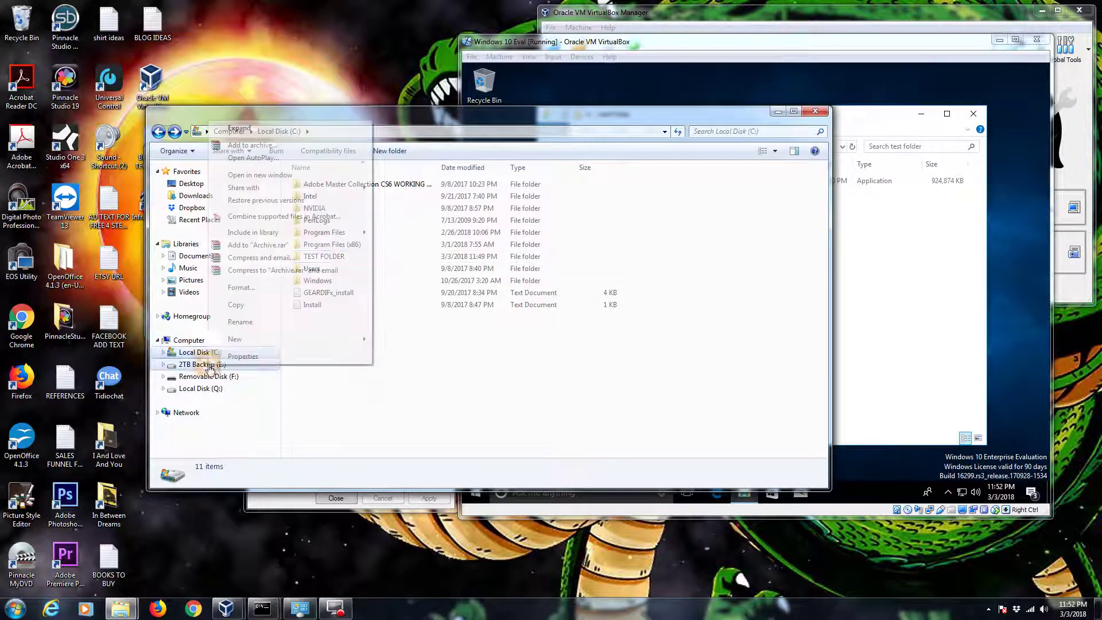
click(247, 356)
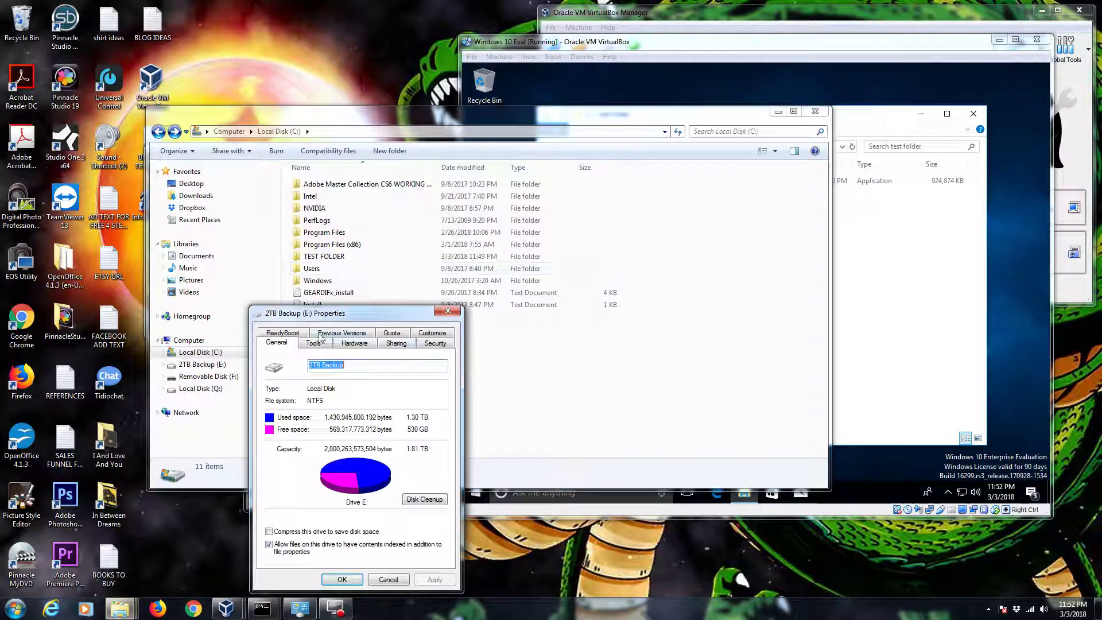
click(396, 343)
click(320, 480)
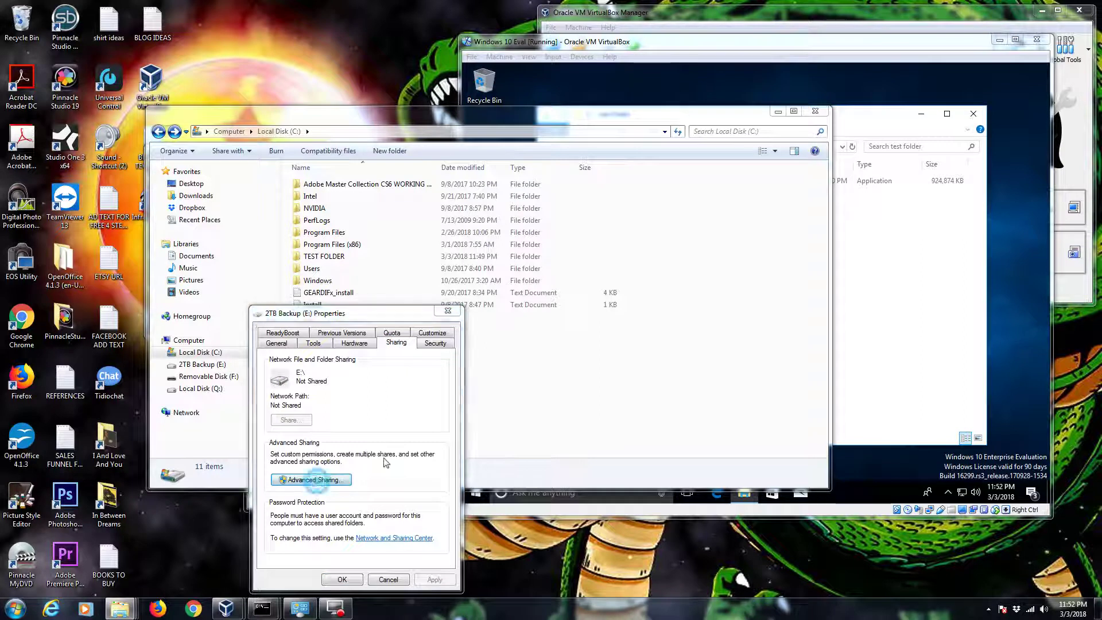
Share the drive as E with Everyone given Full Control, and confirm
click(294, 352)
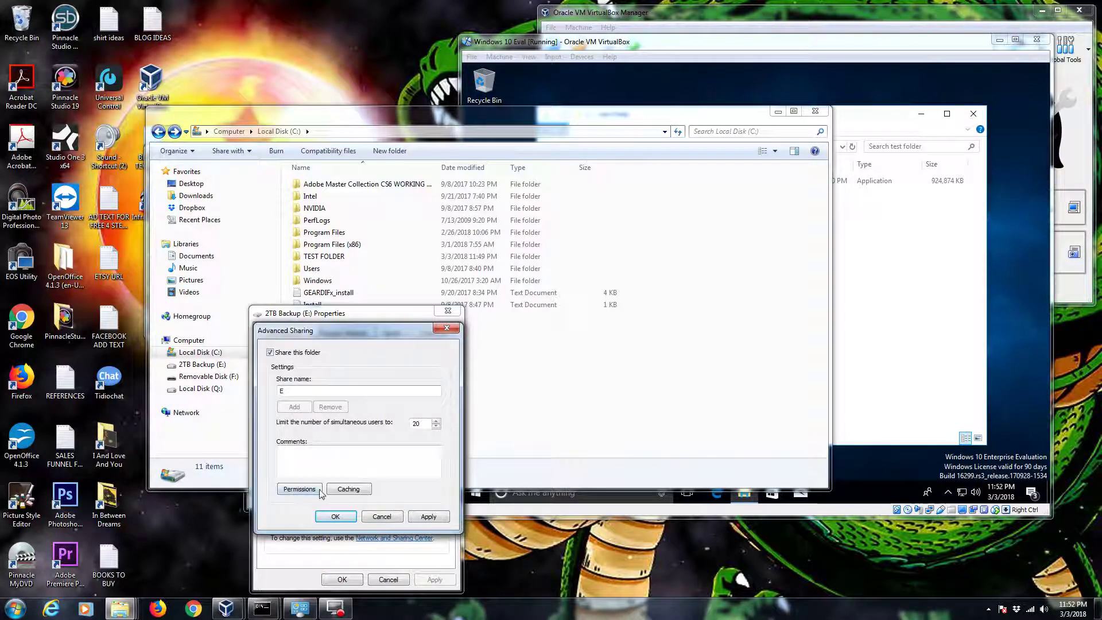
click(299, 489)
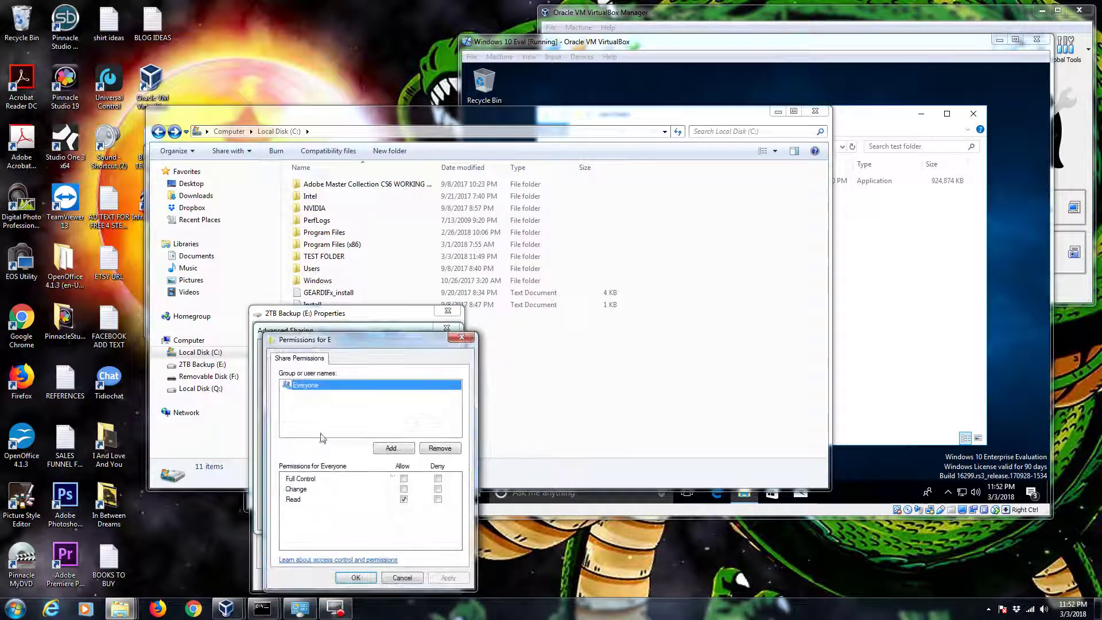
click(404, 478)
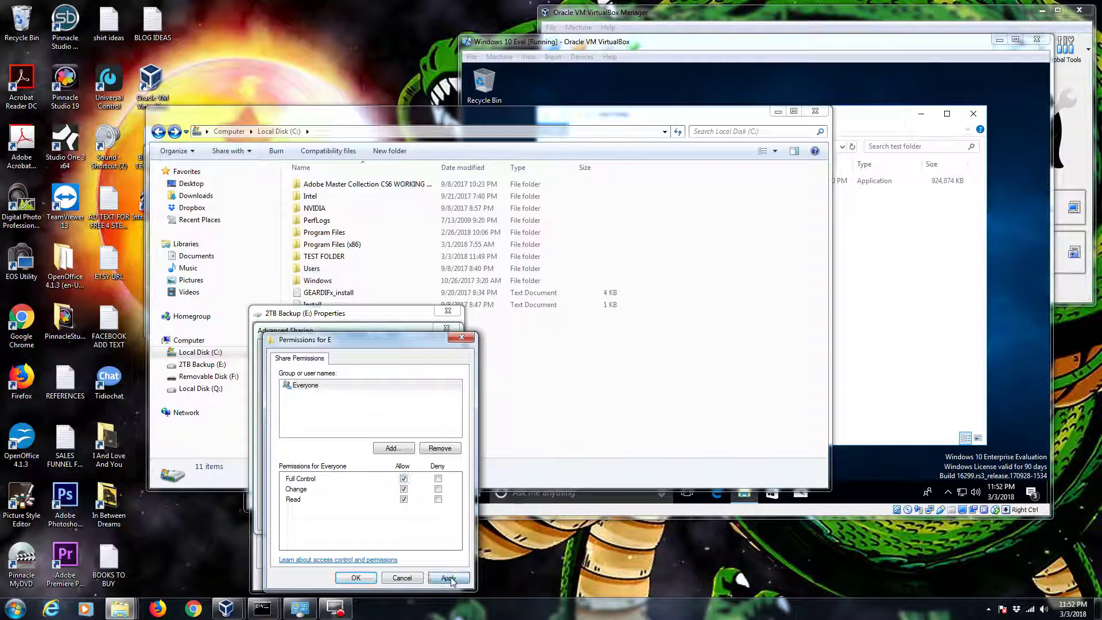
click(367, 578)
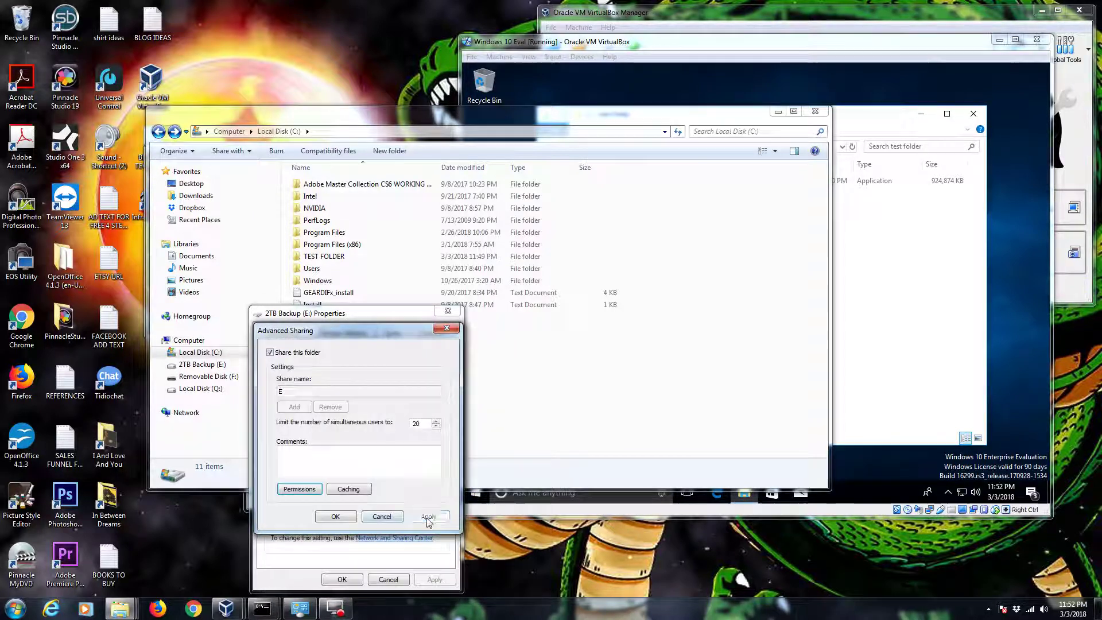
click(336, 517)
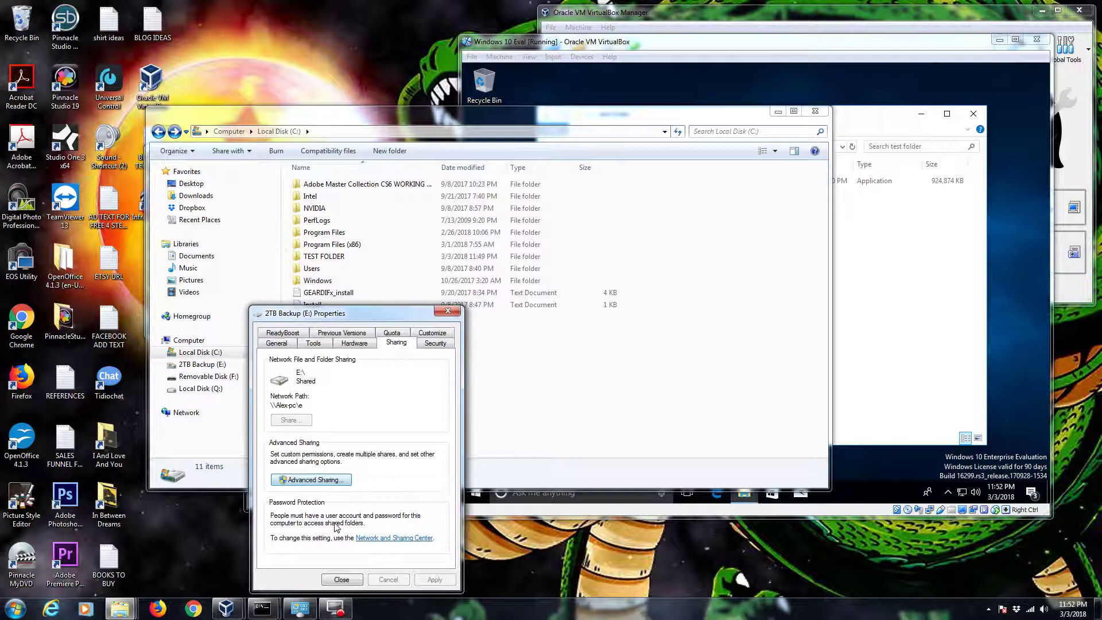
In the VM's Network view, open the host PC's e share showing its 21 items
click(849, 137)
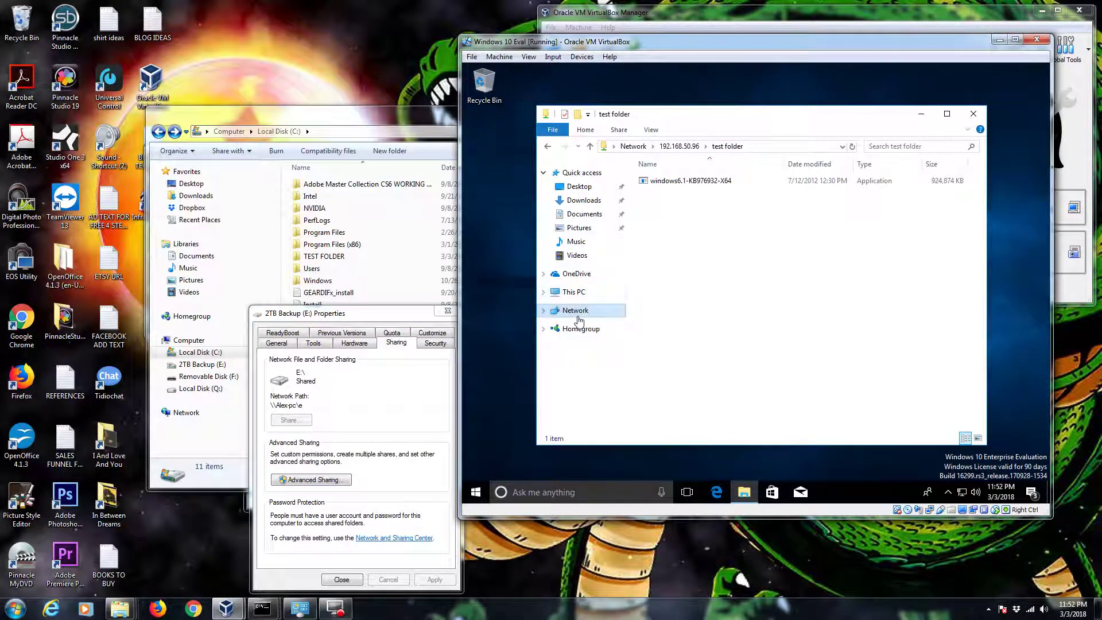
click(577, 316)
click(715, 193)
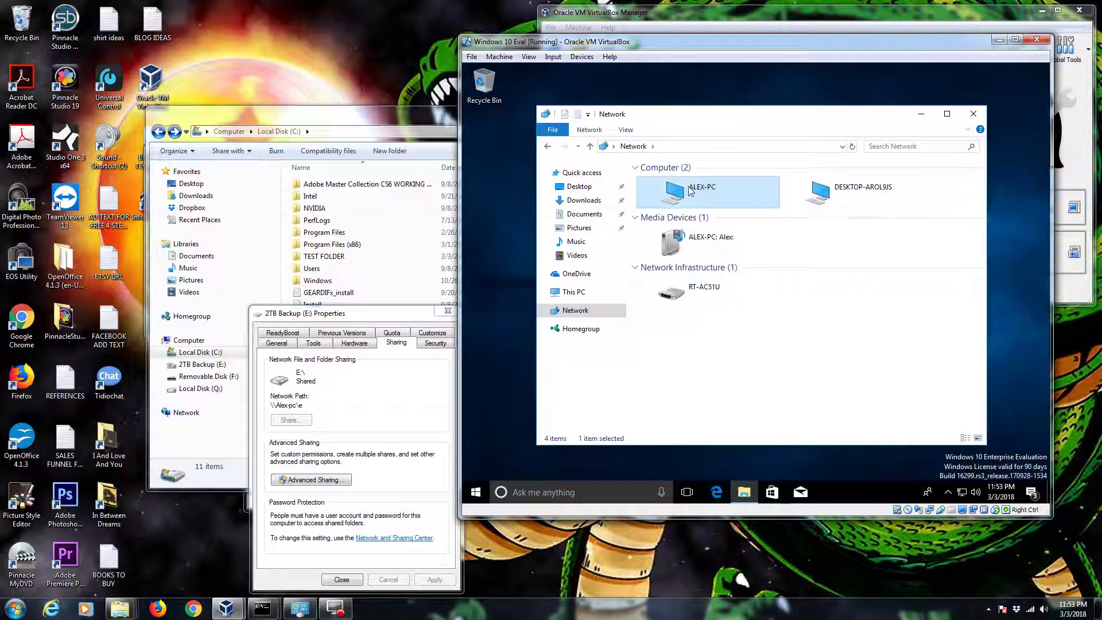
double_click(690, 189)
double_click(720, 183)
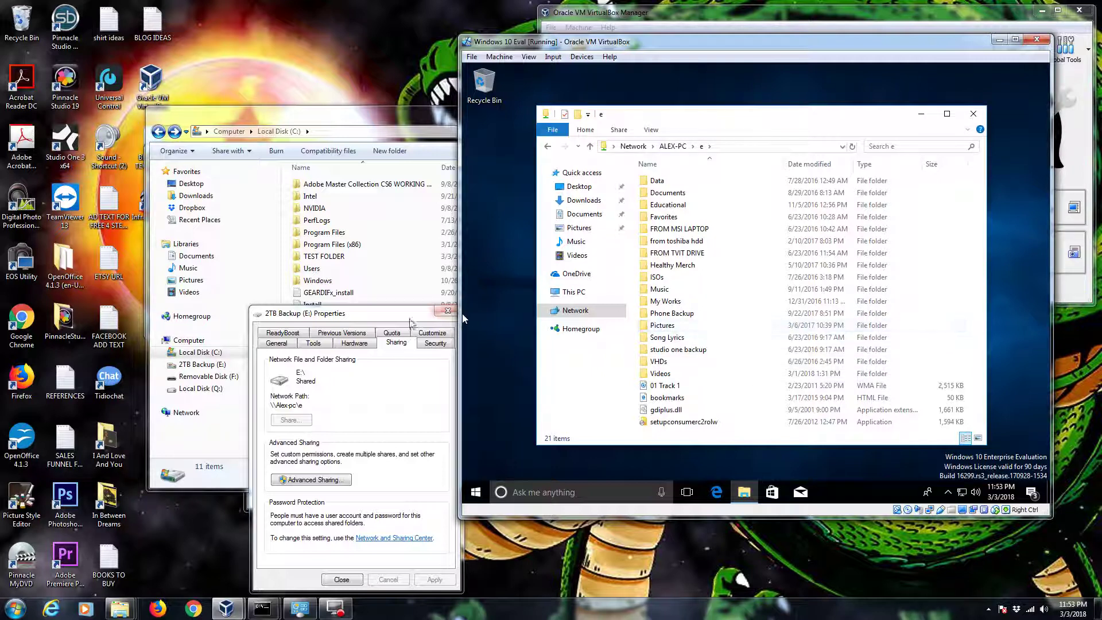
drag(356, 313, 161, 21)
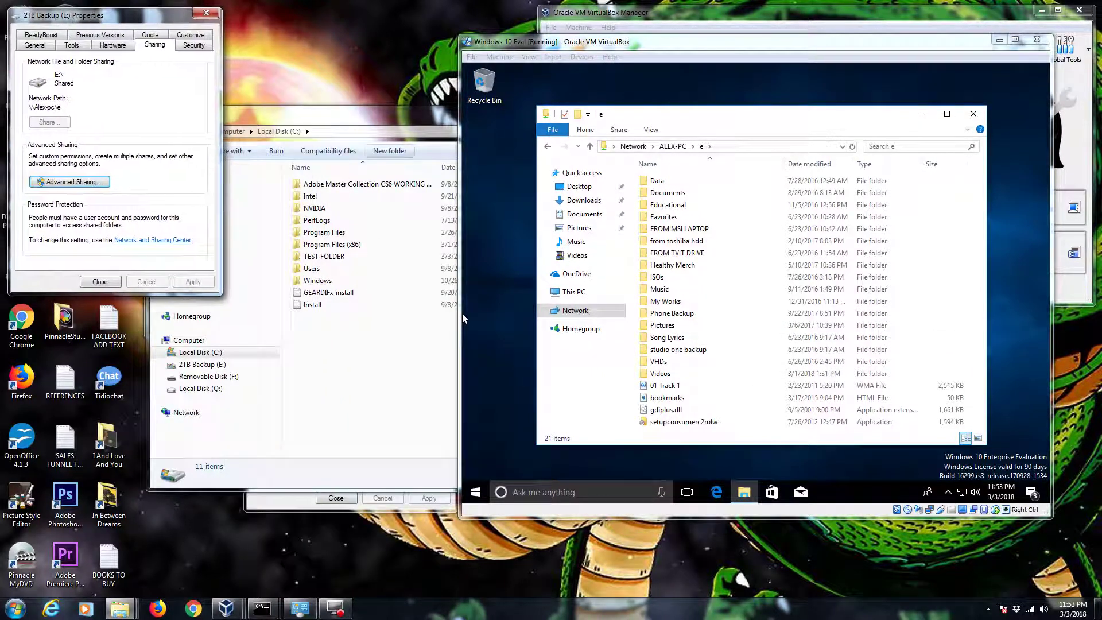